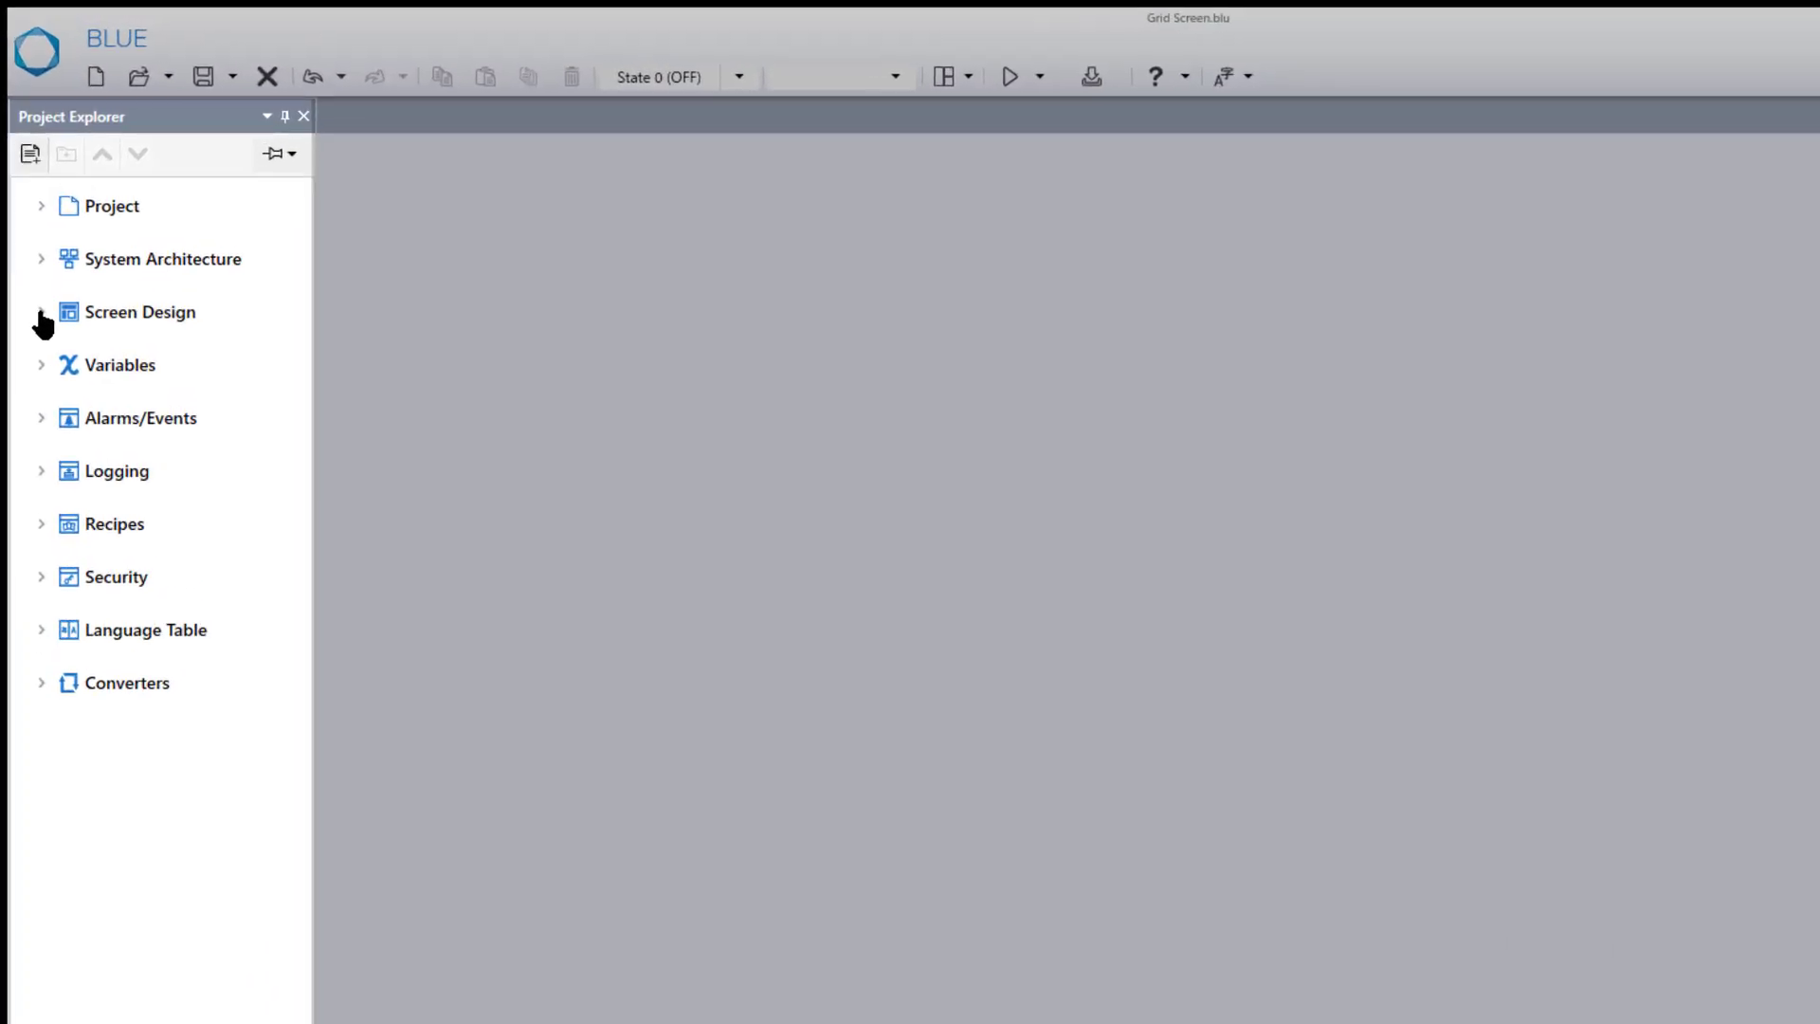
- Add a new content with ID 2 under Screen Design, using the Grid container type
left_click(41, 312)
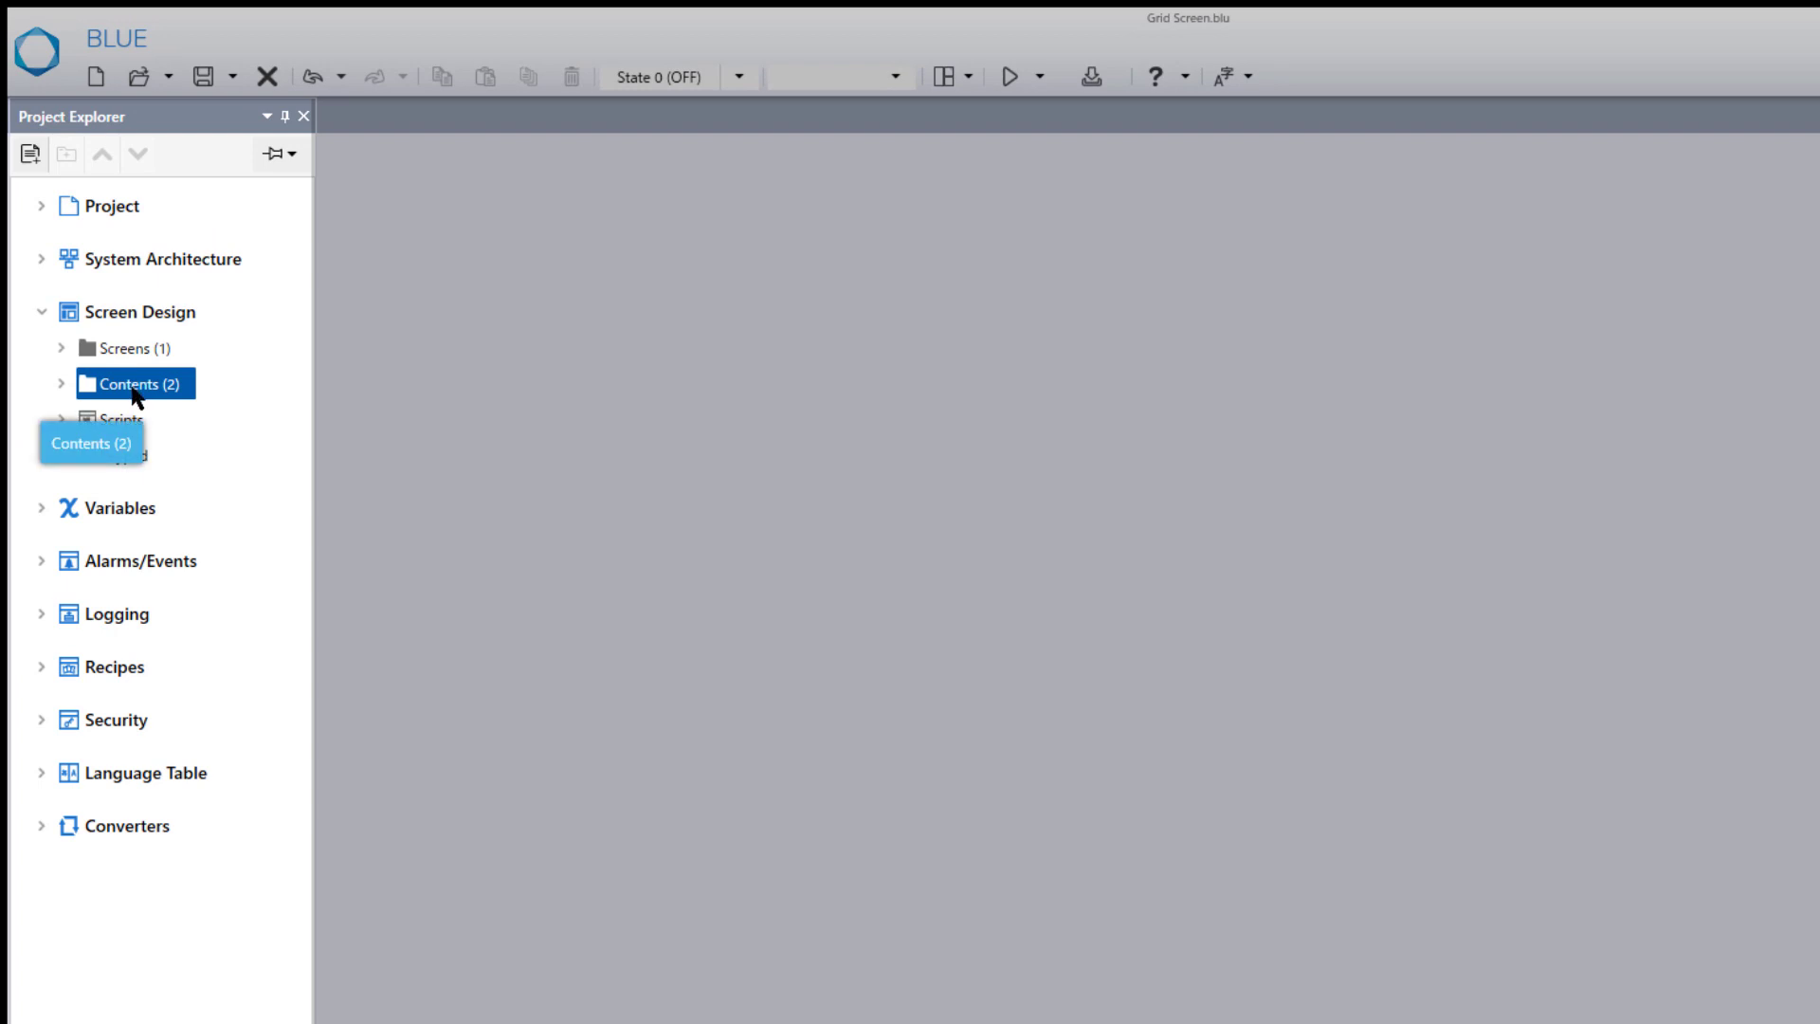
left_click(27, 159)
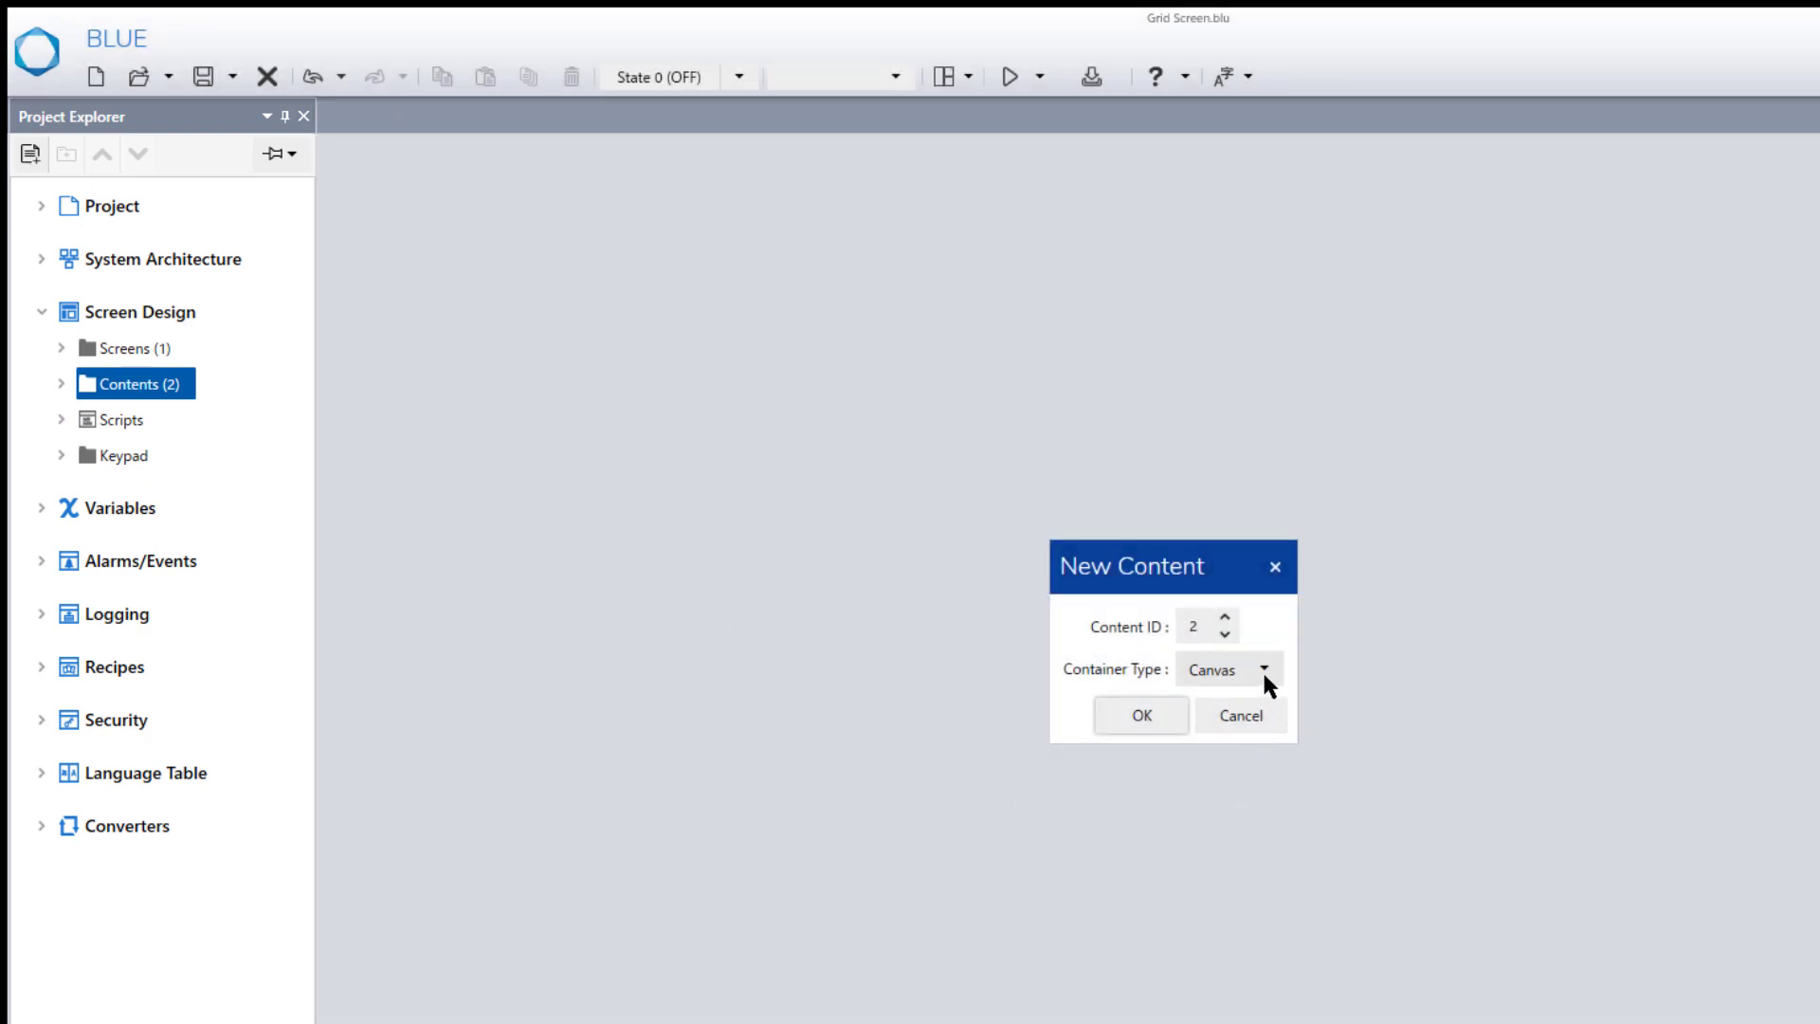
left_click(1265, 673)
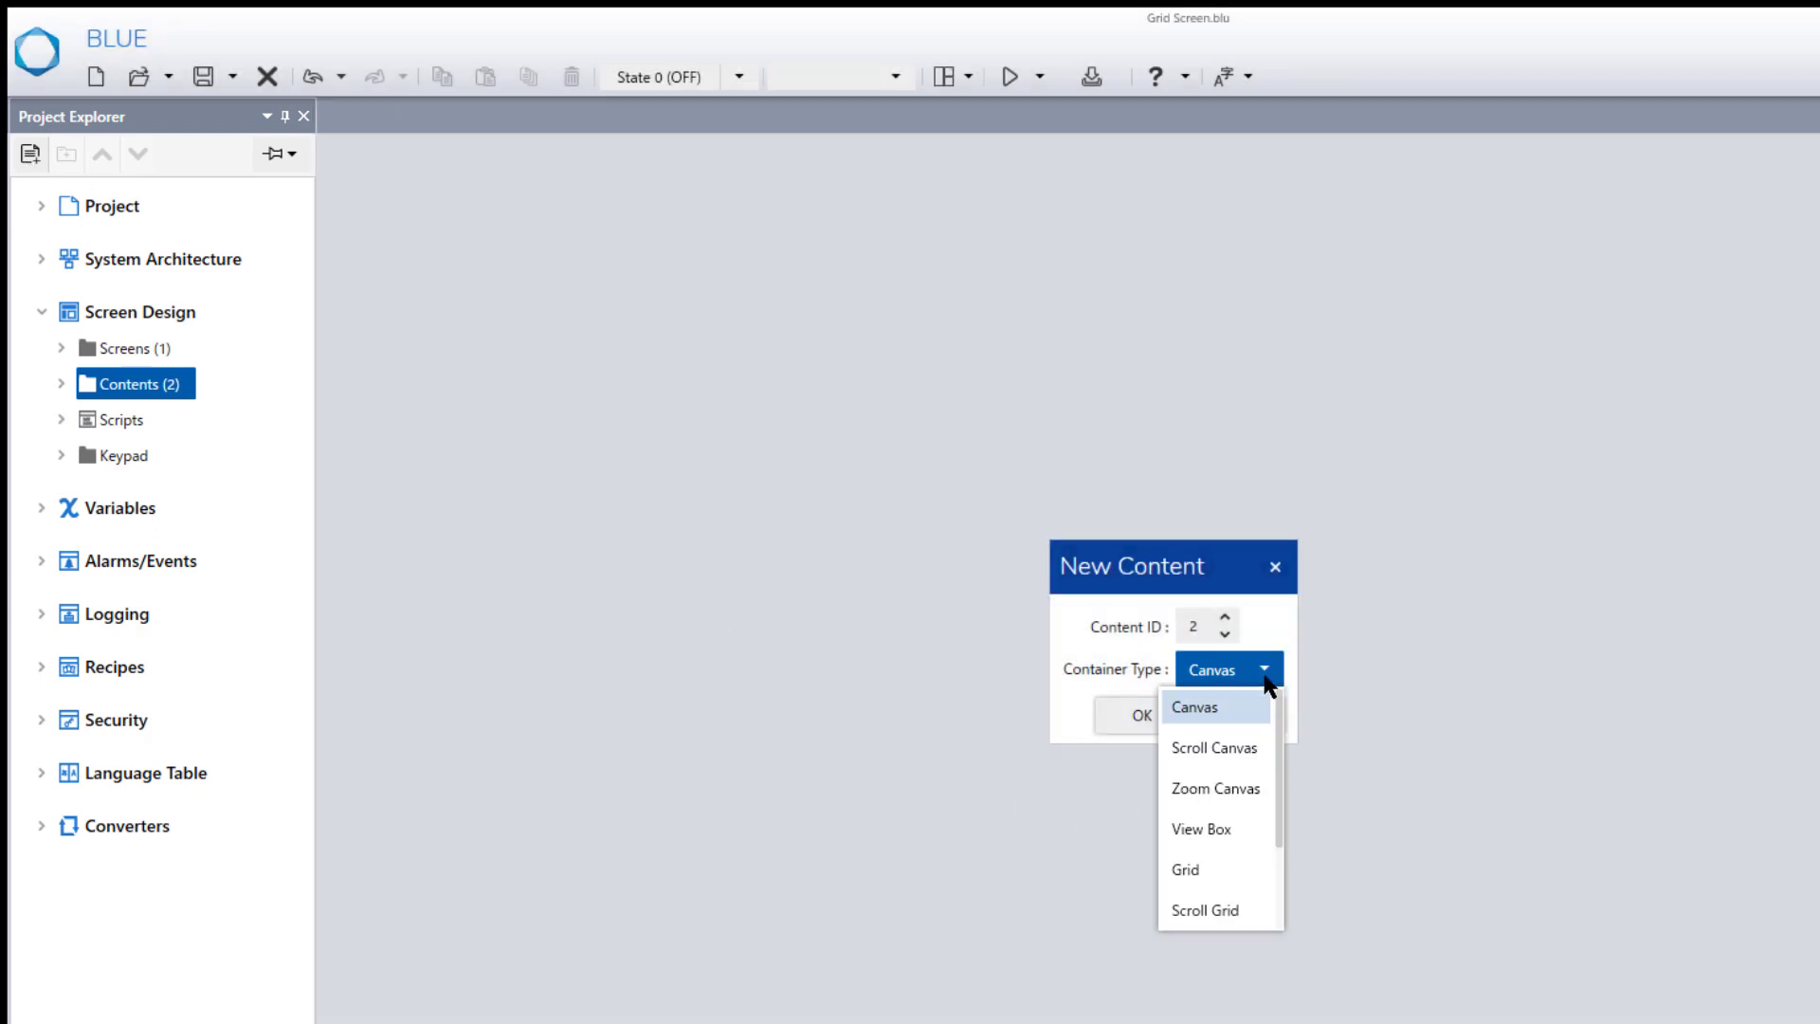
left_click(1218, 872)
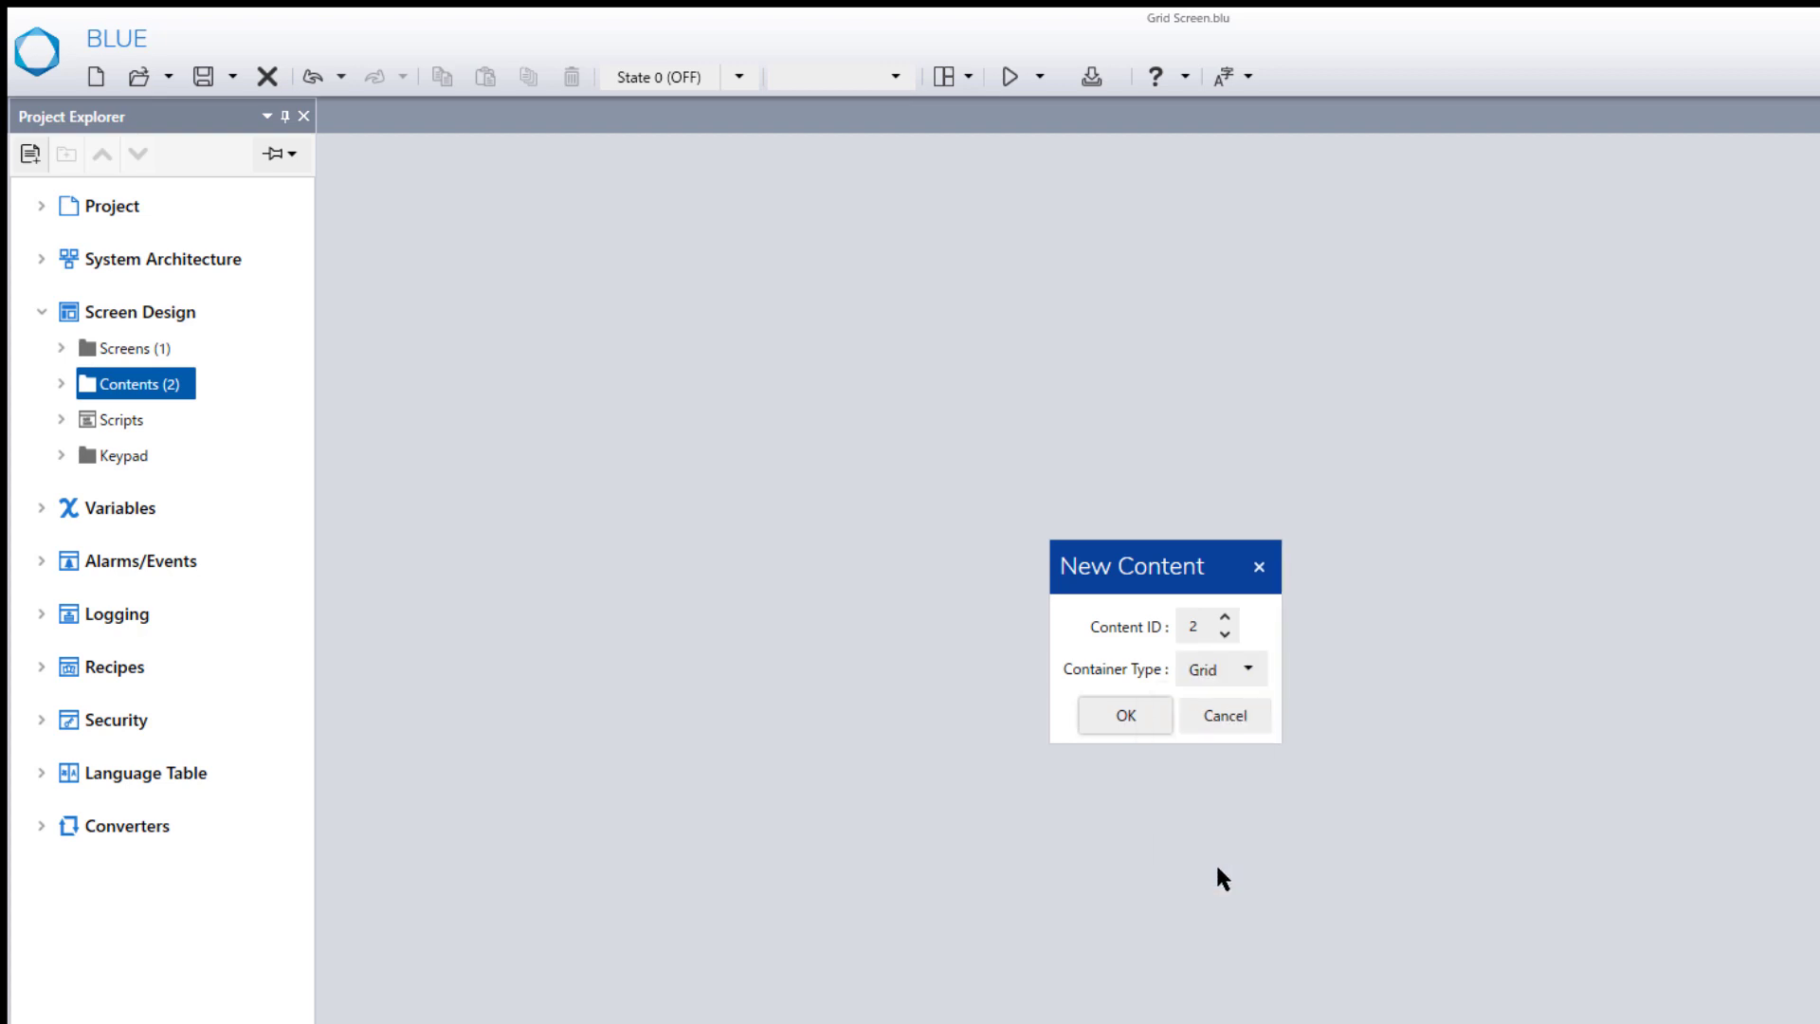
left_click(1155, 718)
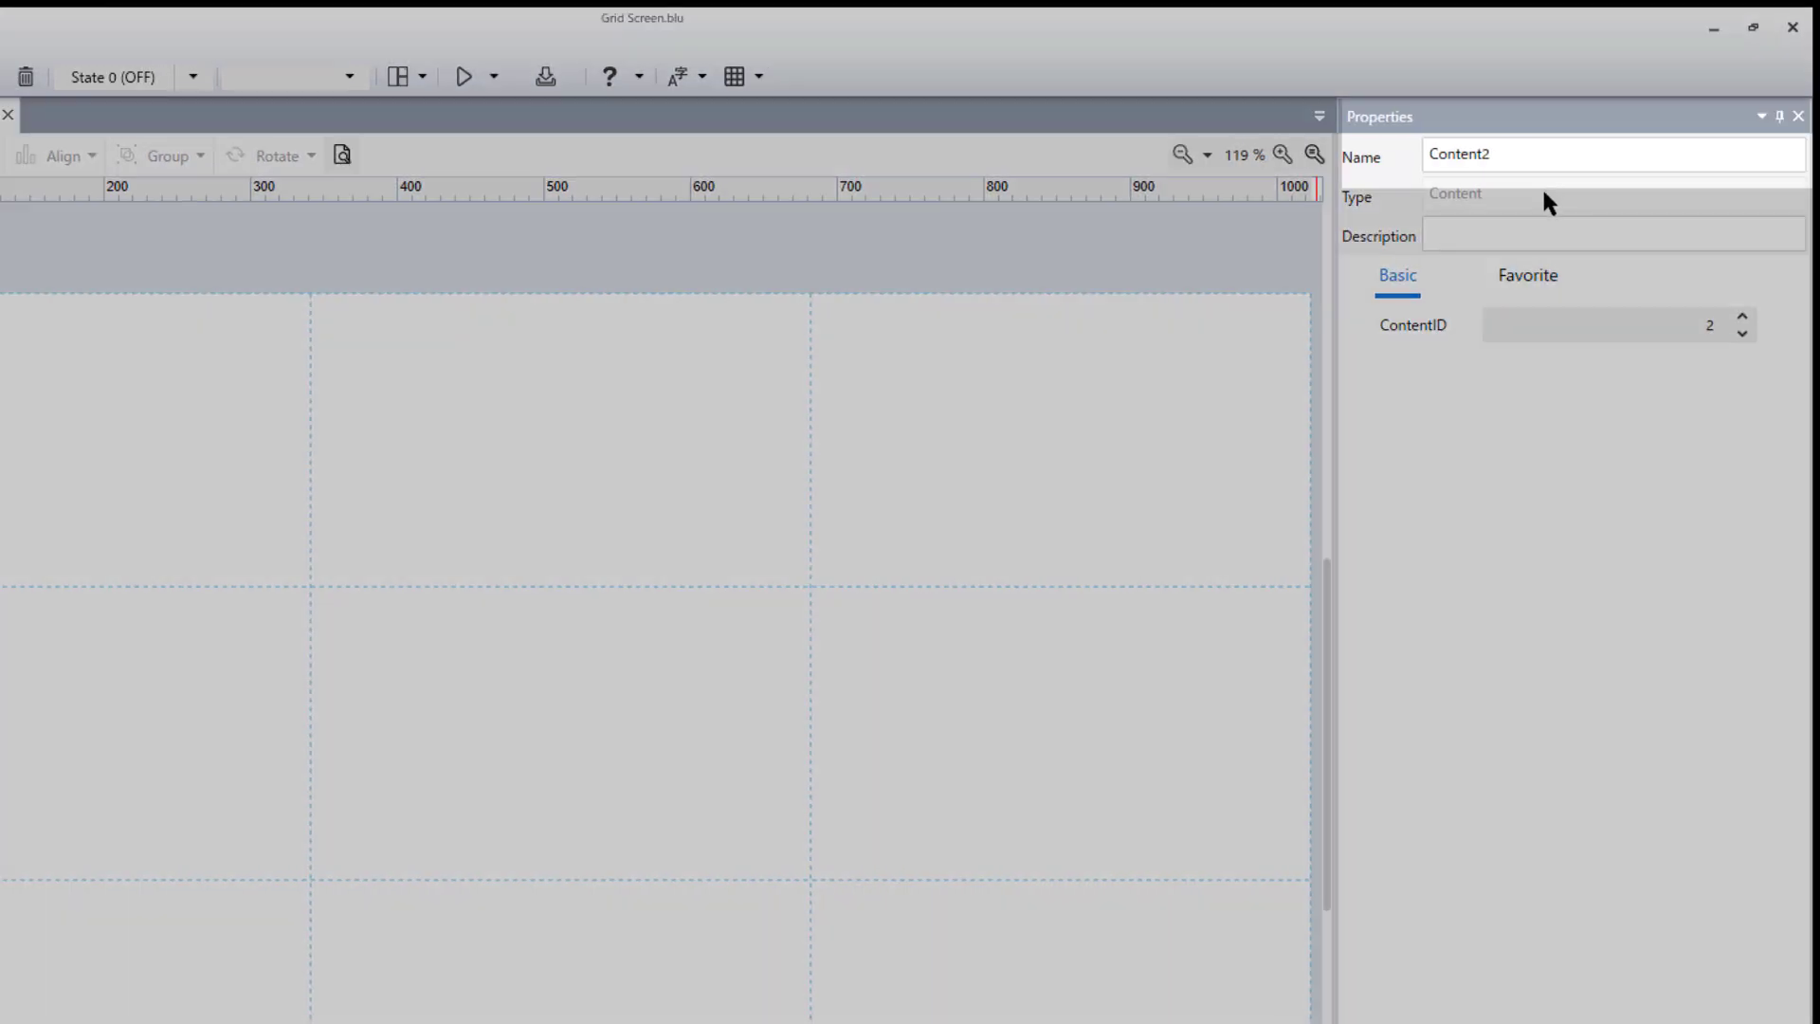
- Rename the new content as GridScreen
double_click(1552, 155)
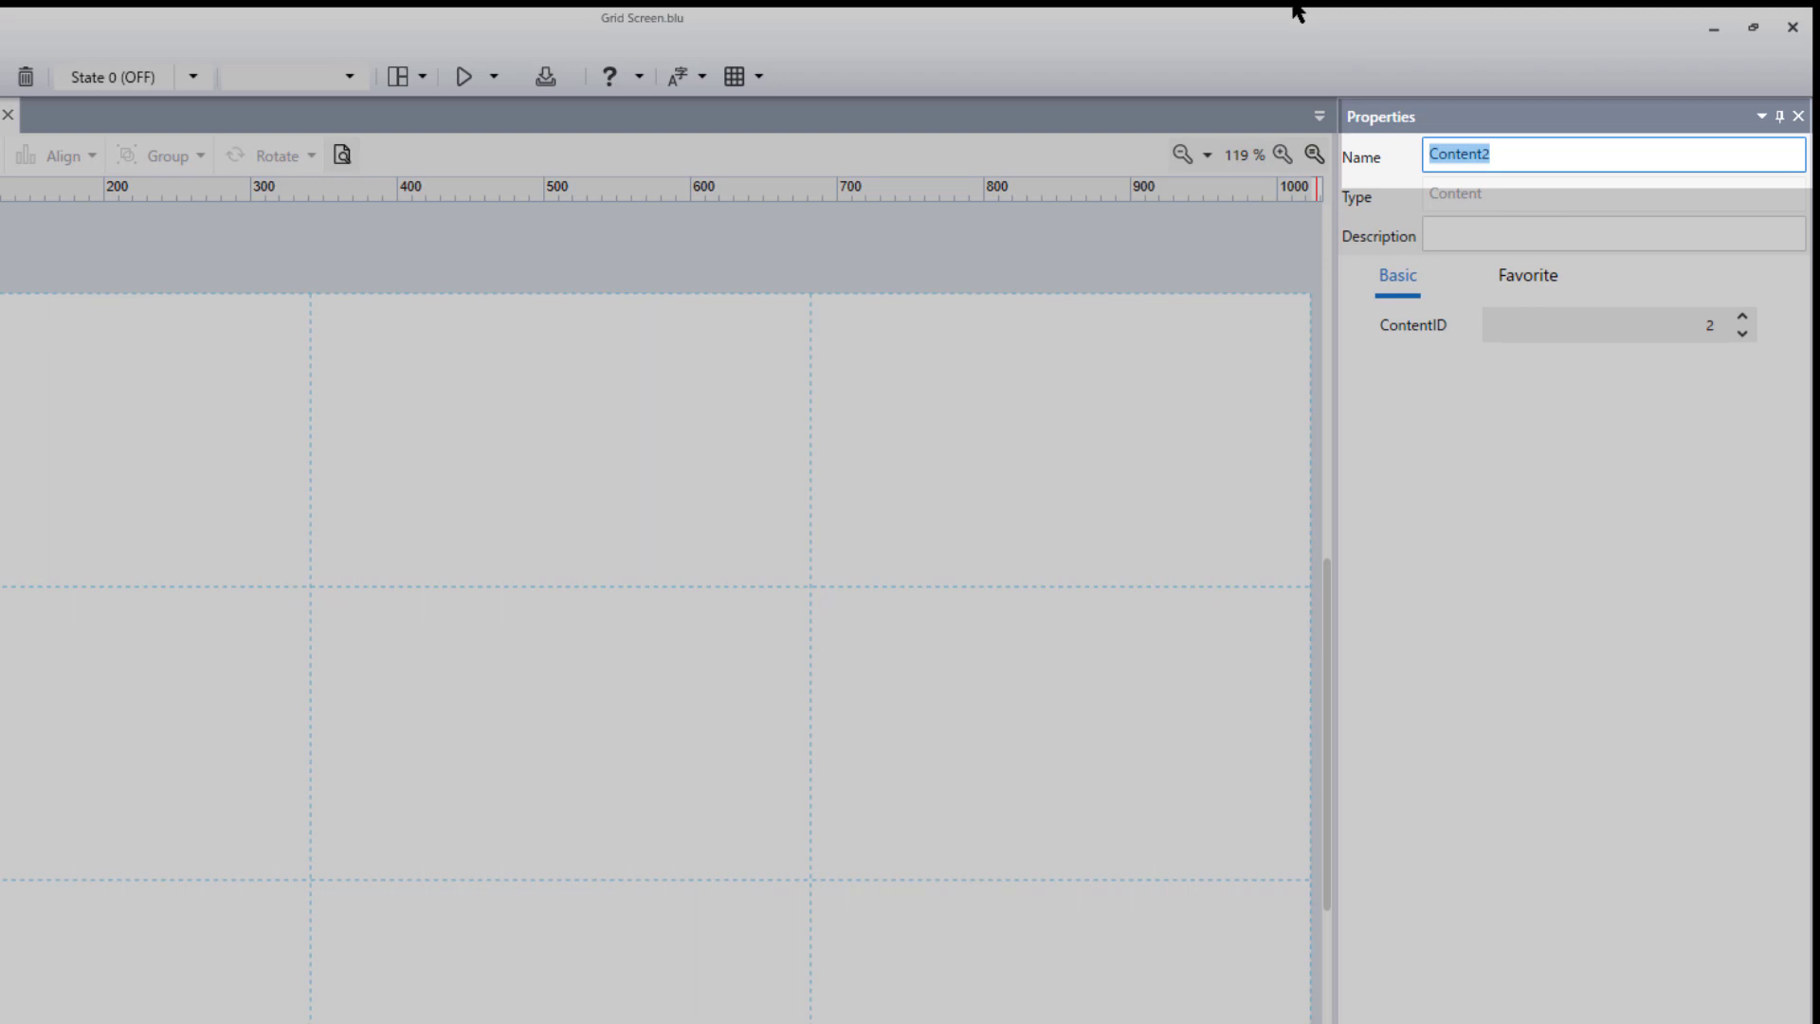
type("GridScreen")
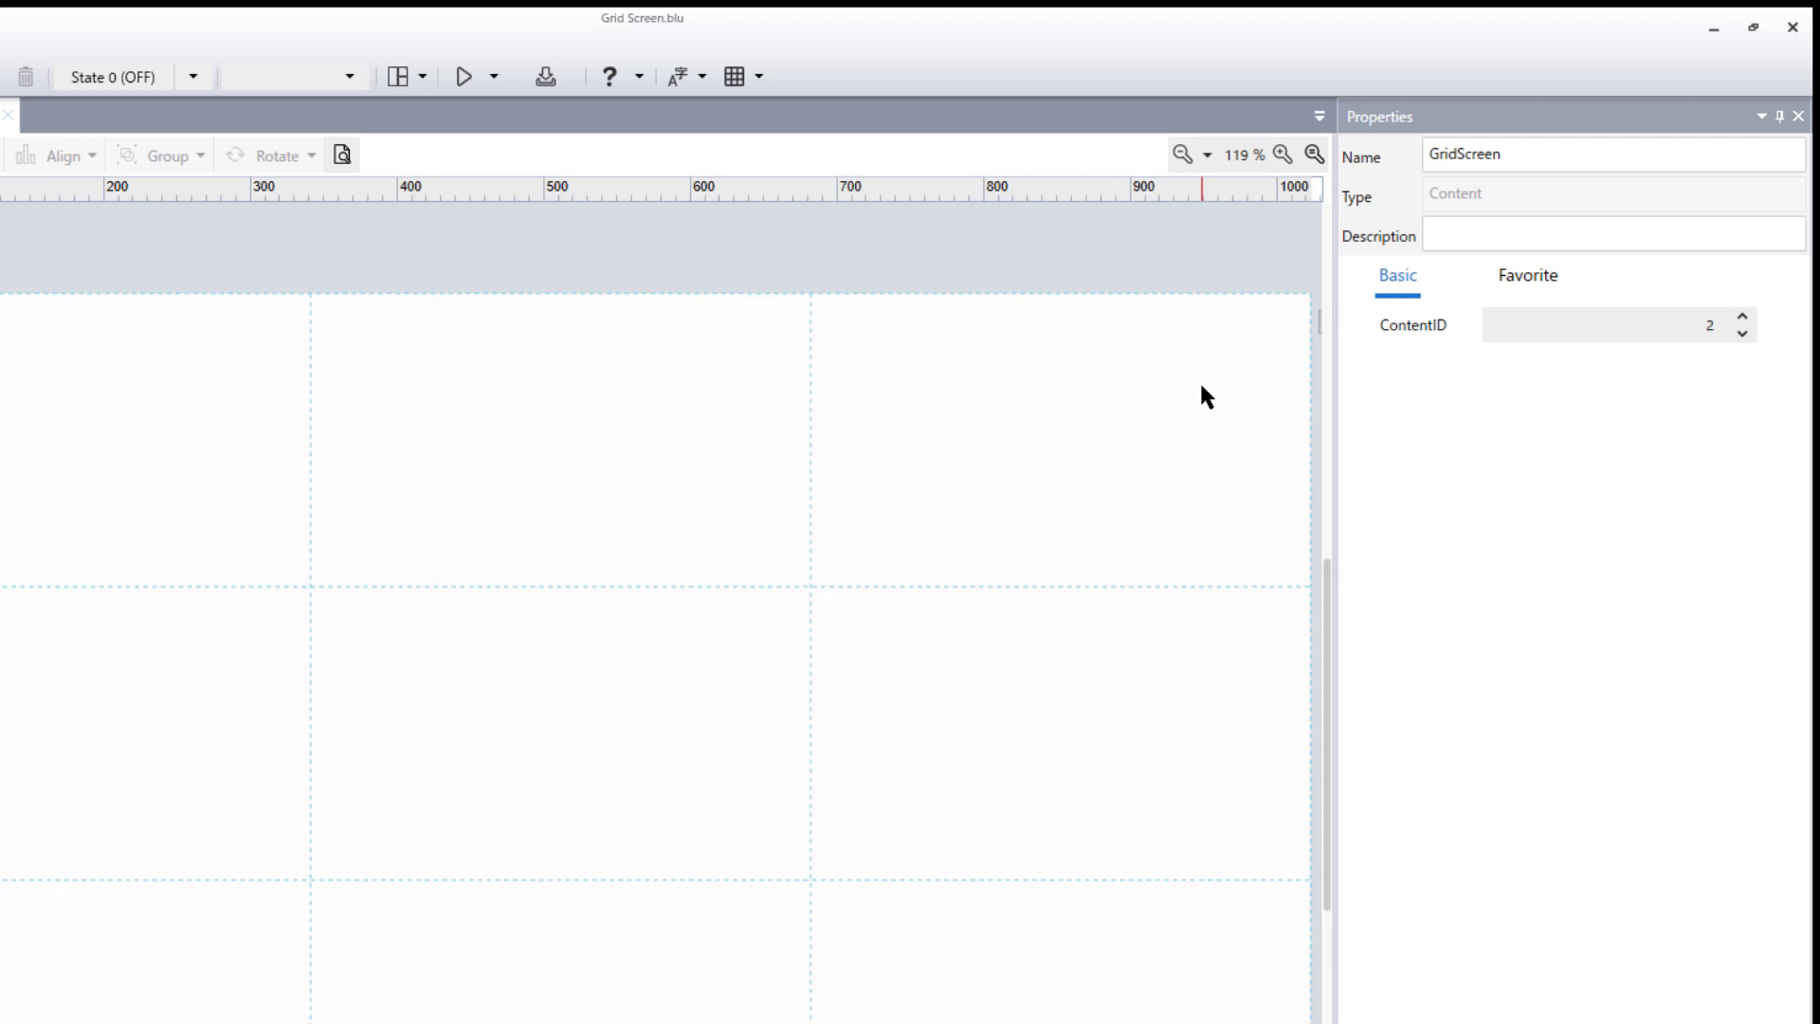
- Divide the grid of the GridScreen content into 6 rows and 6 columns
left_click(1201, 387)
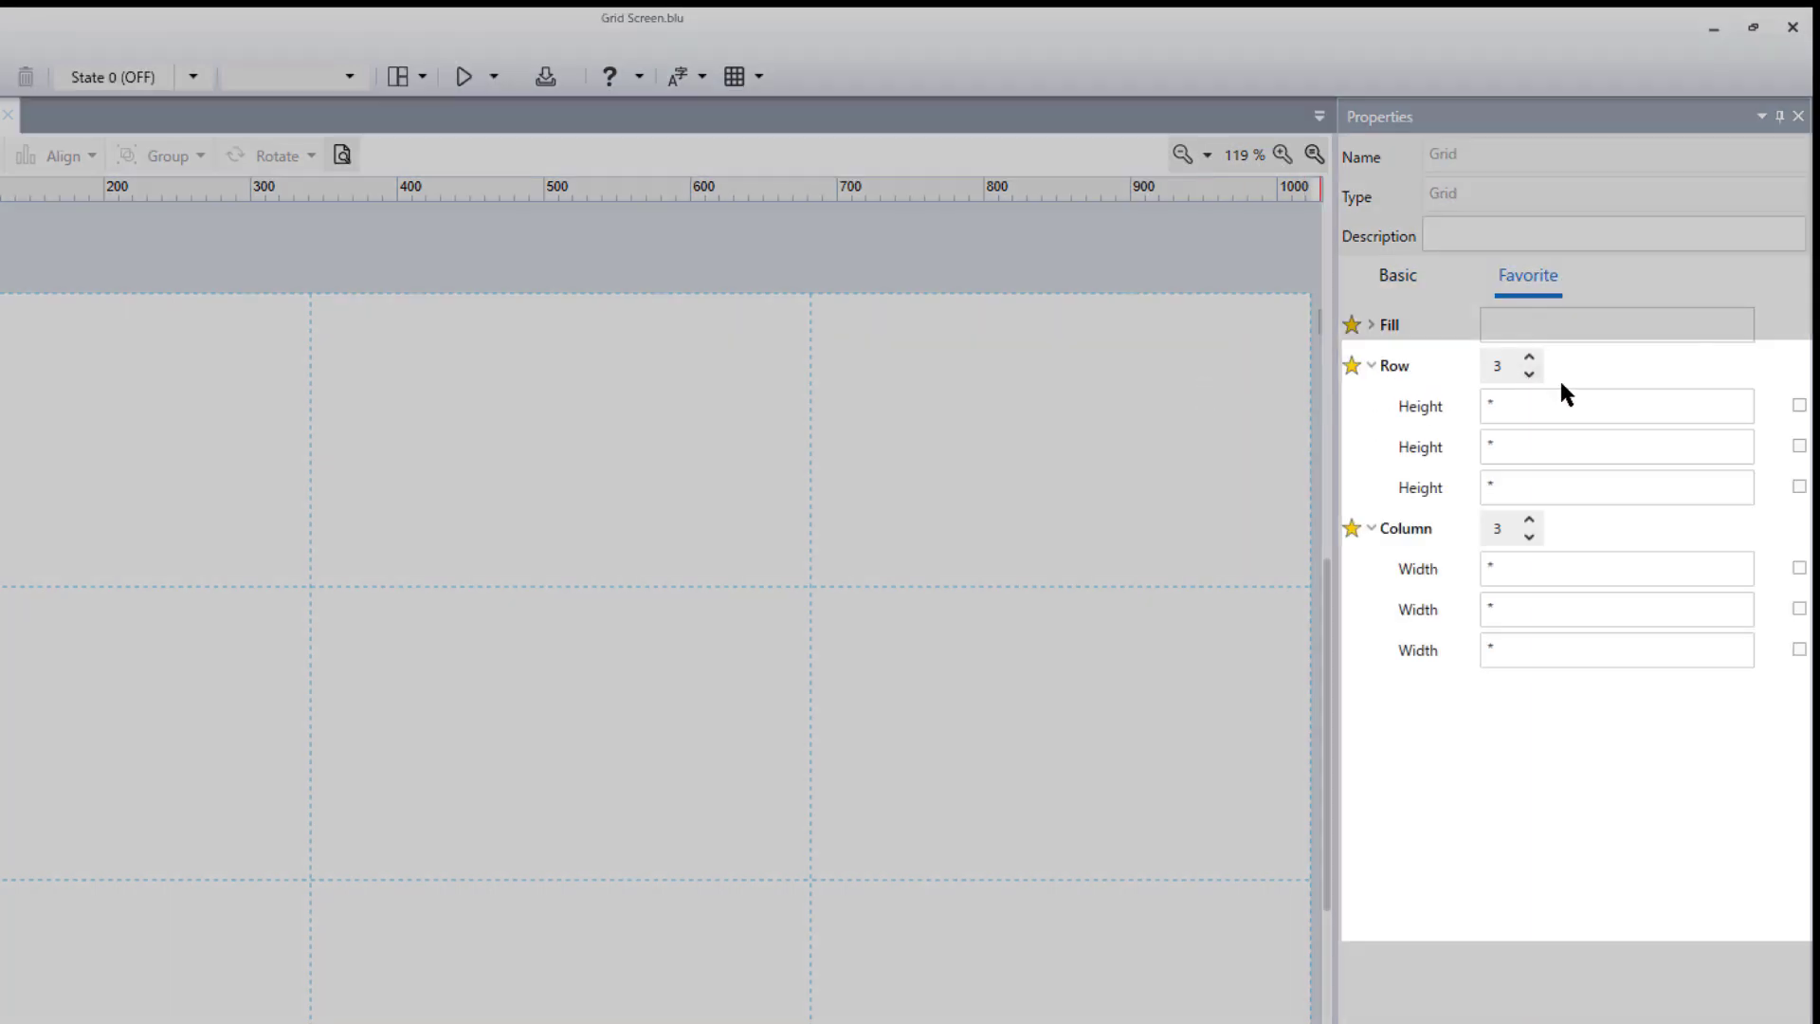
left_click(1530, 357)
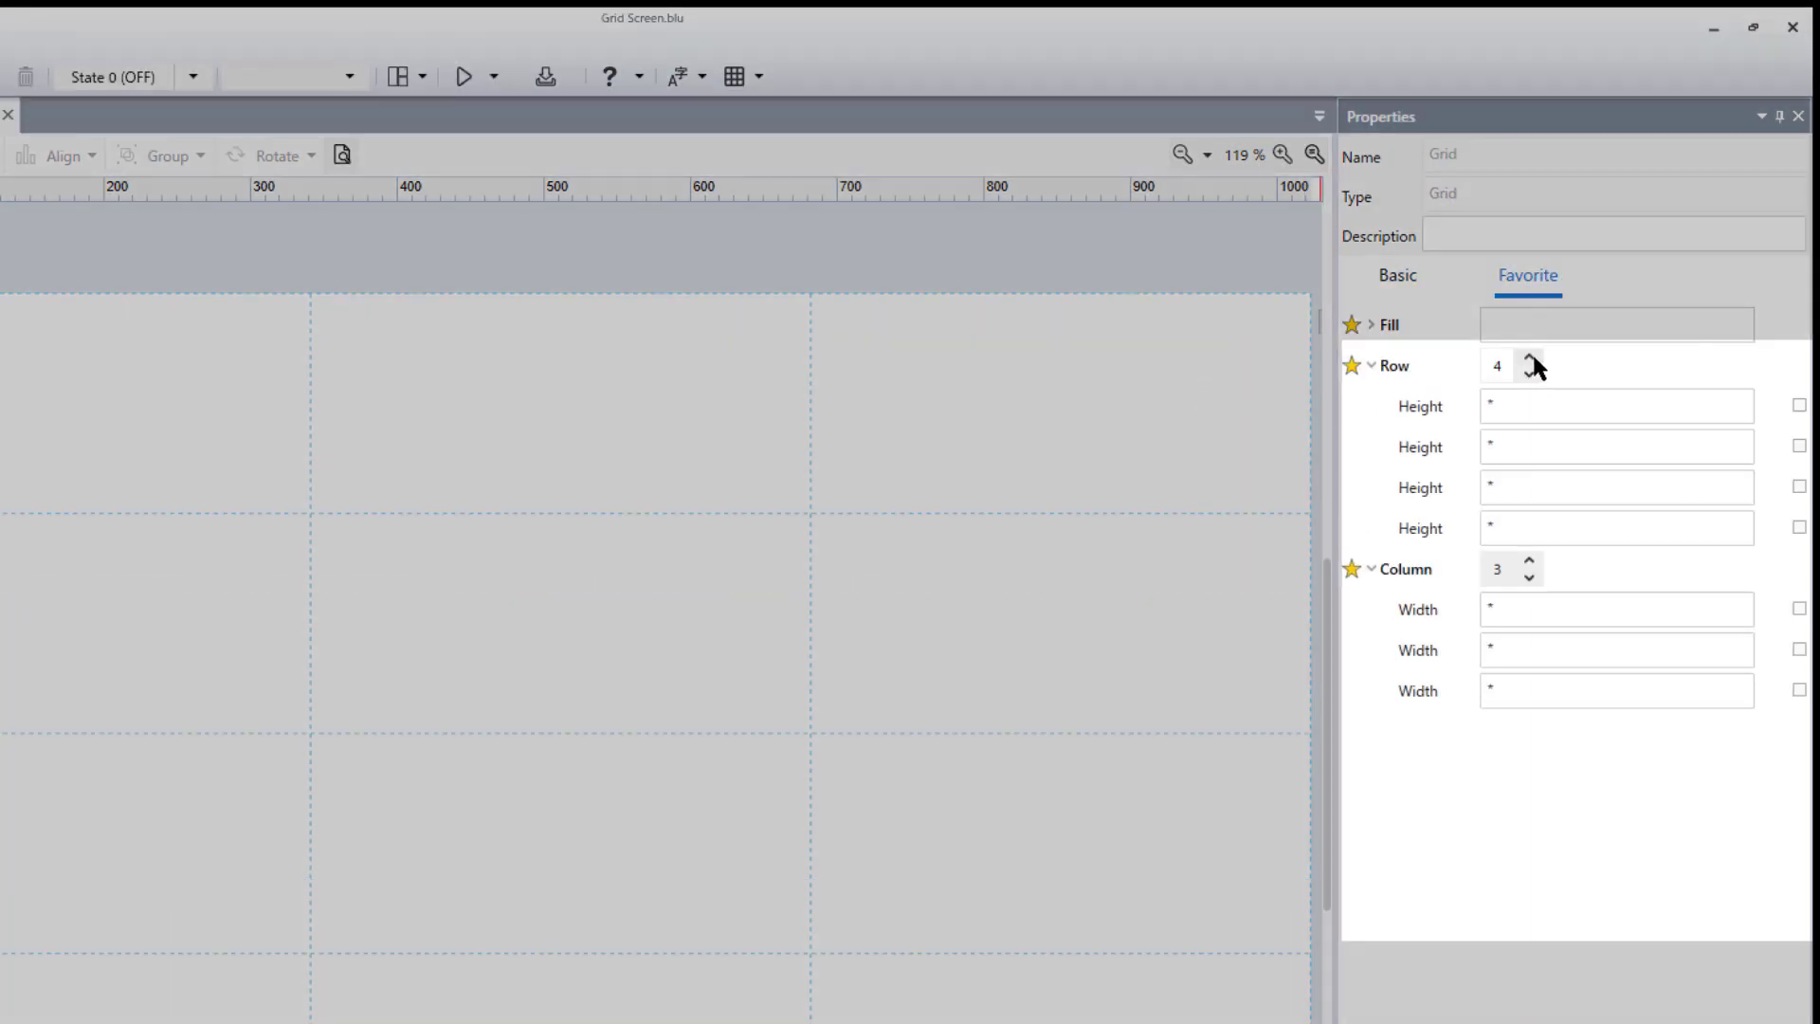
left_click(1530, 357)
left_click(1529, 358)
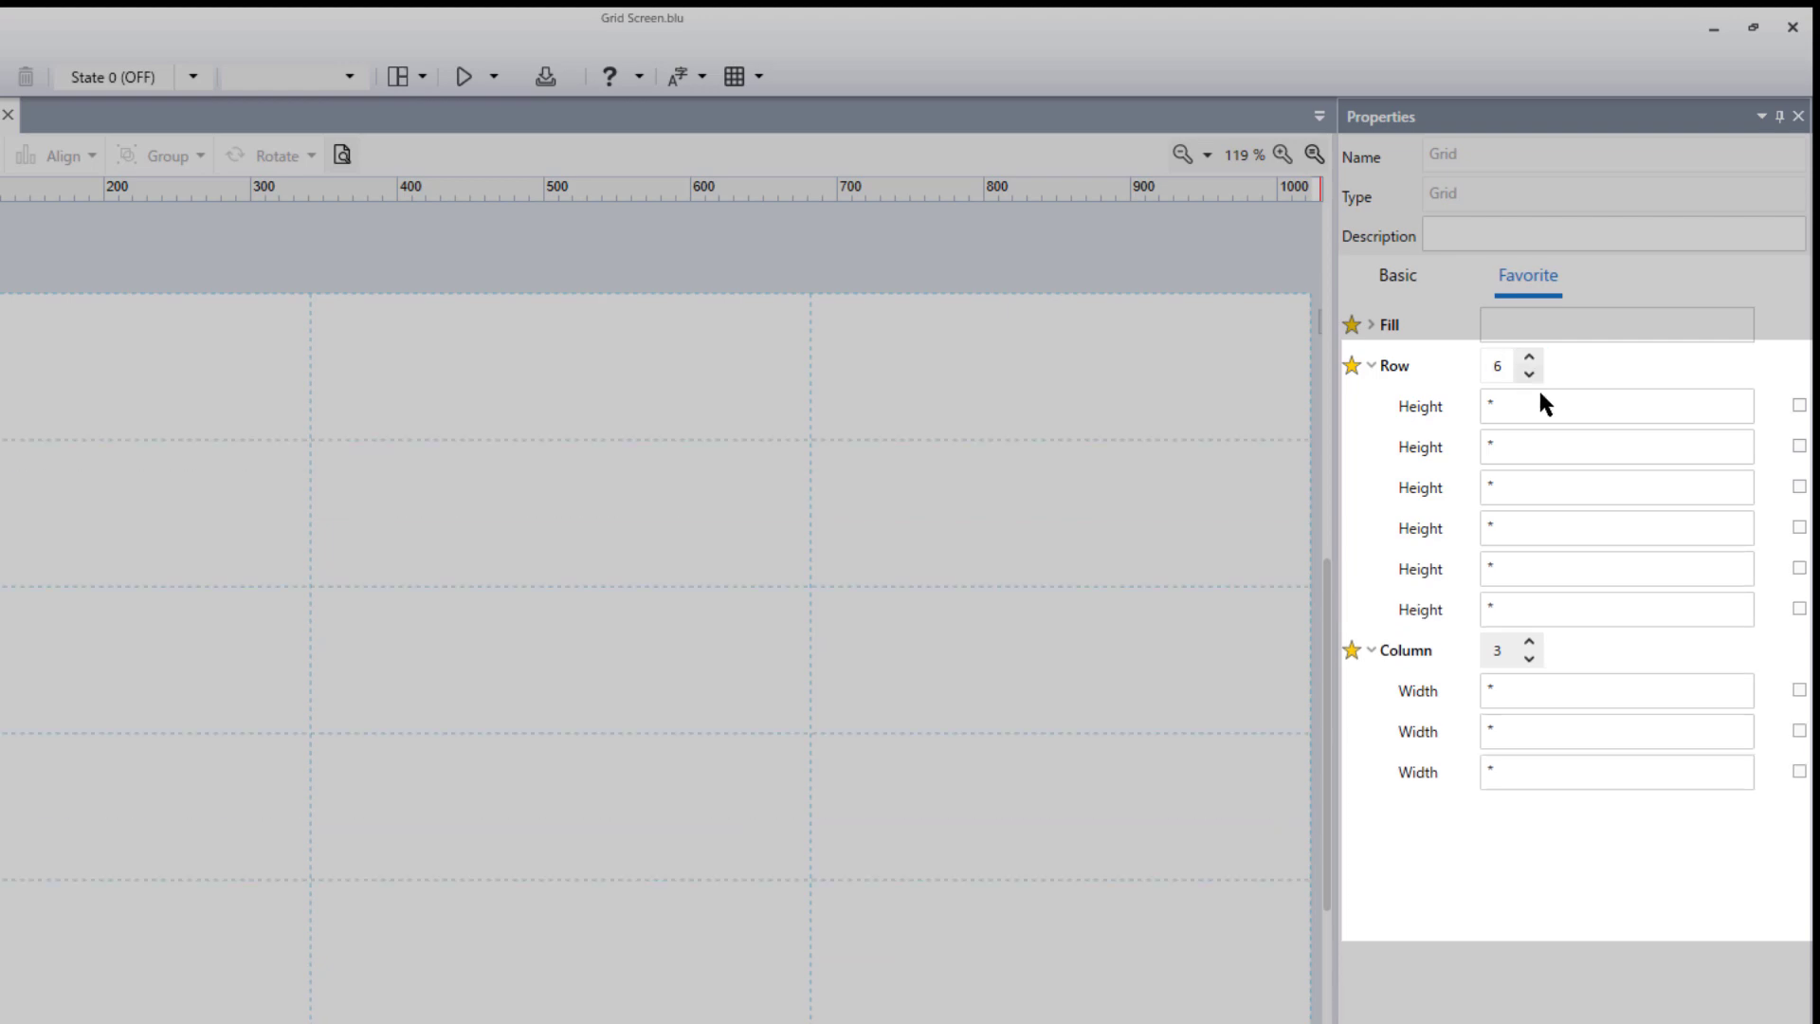
left_click(1529, 641)
left_click(1529, 642)
left_click(1529, 642)
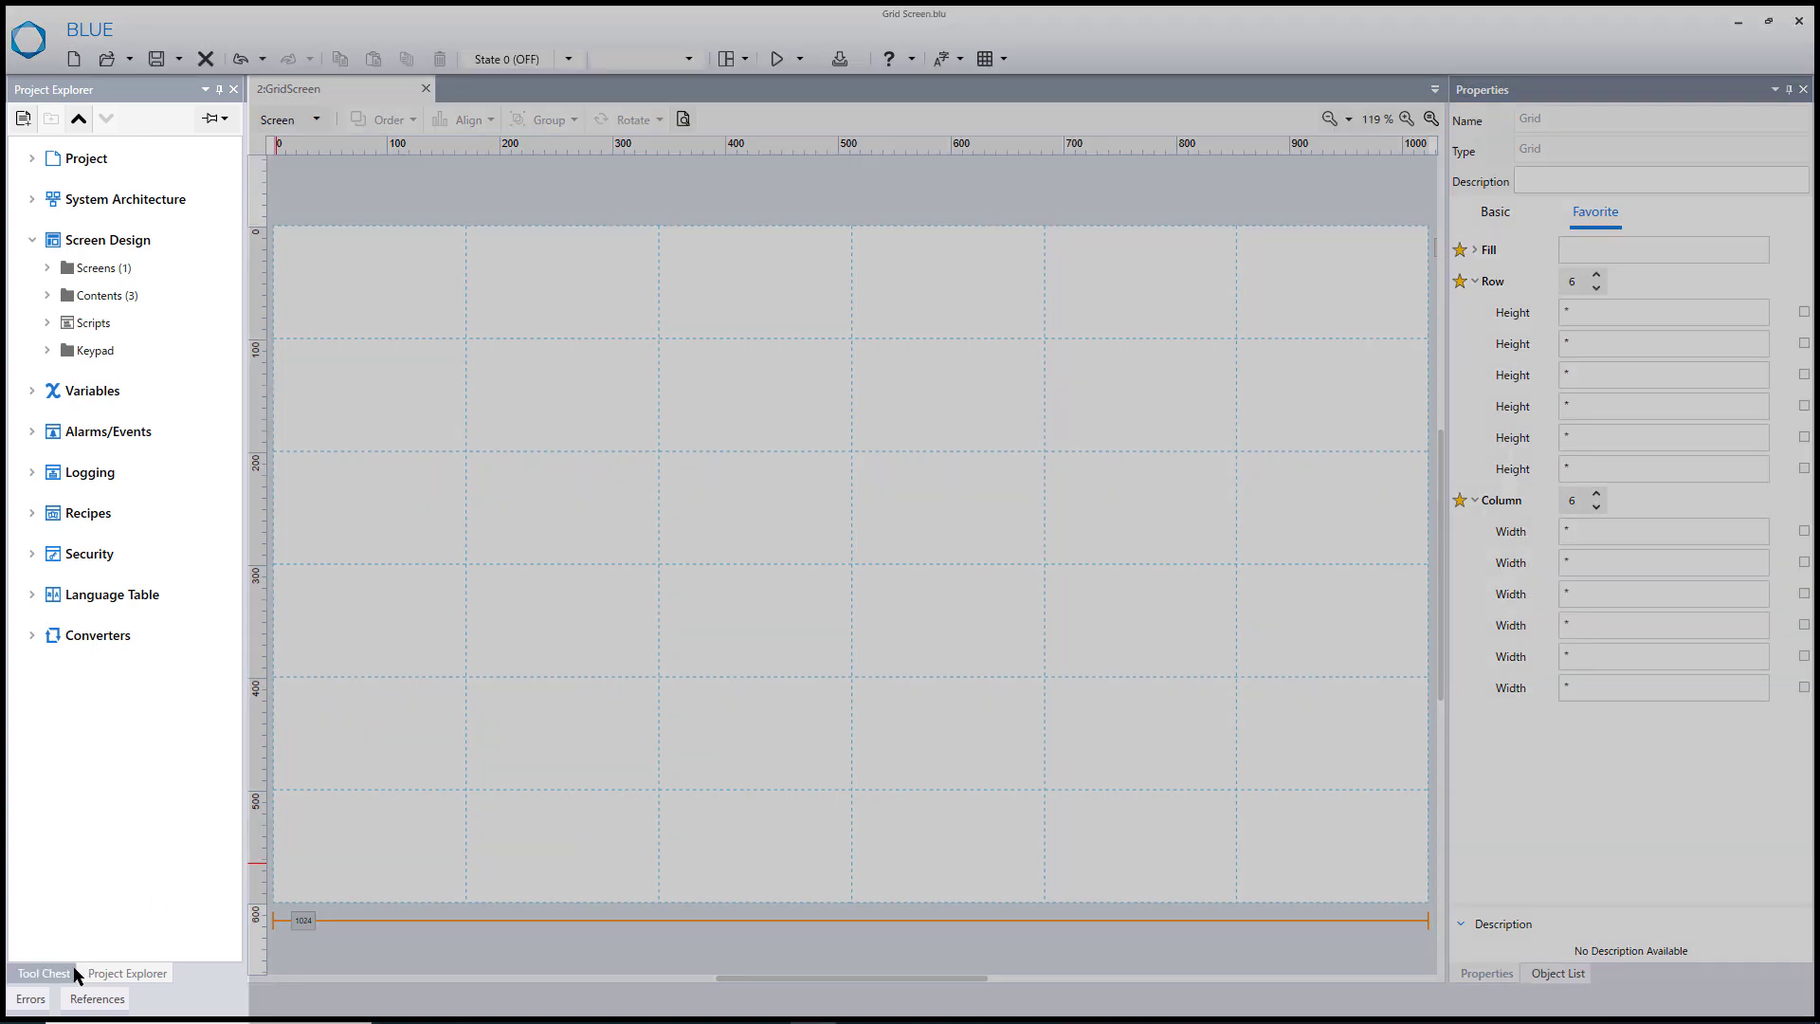
- Place a Numeric Display part in the grid cell at the third row, second column
left_click(75, 973)
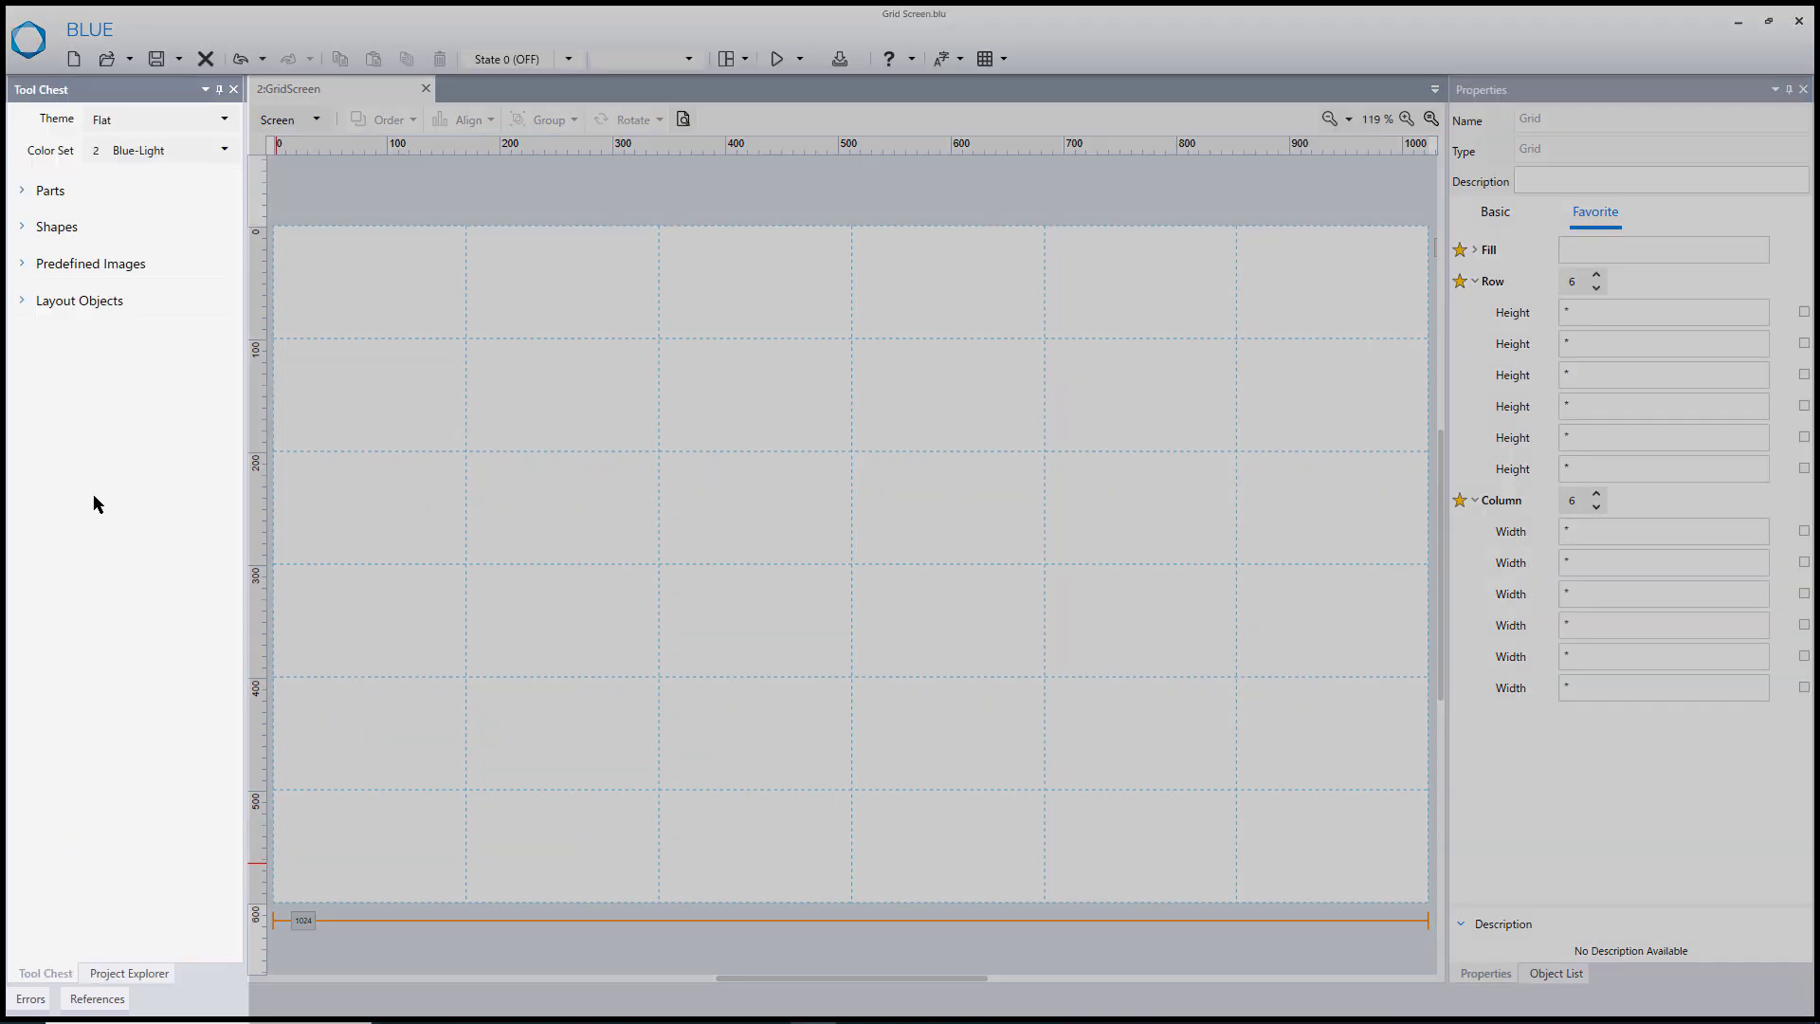
left_click(21, 195)
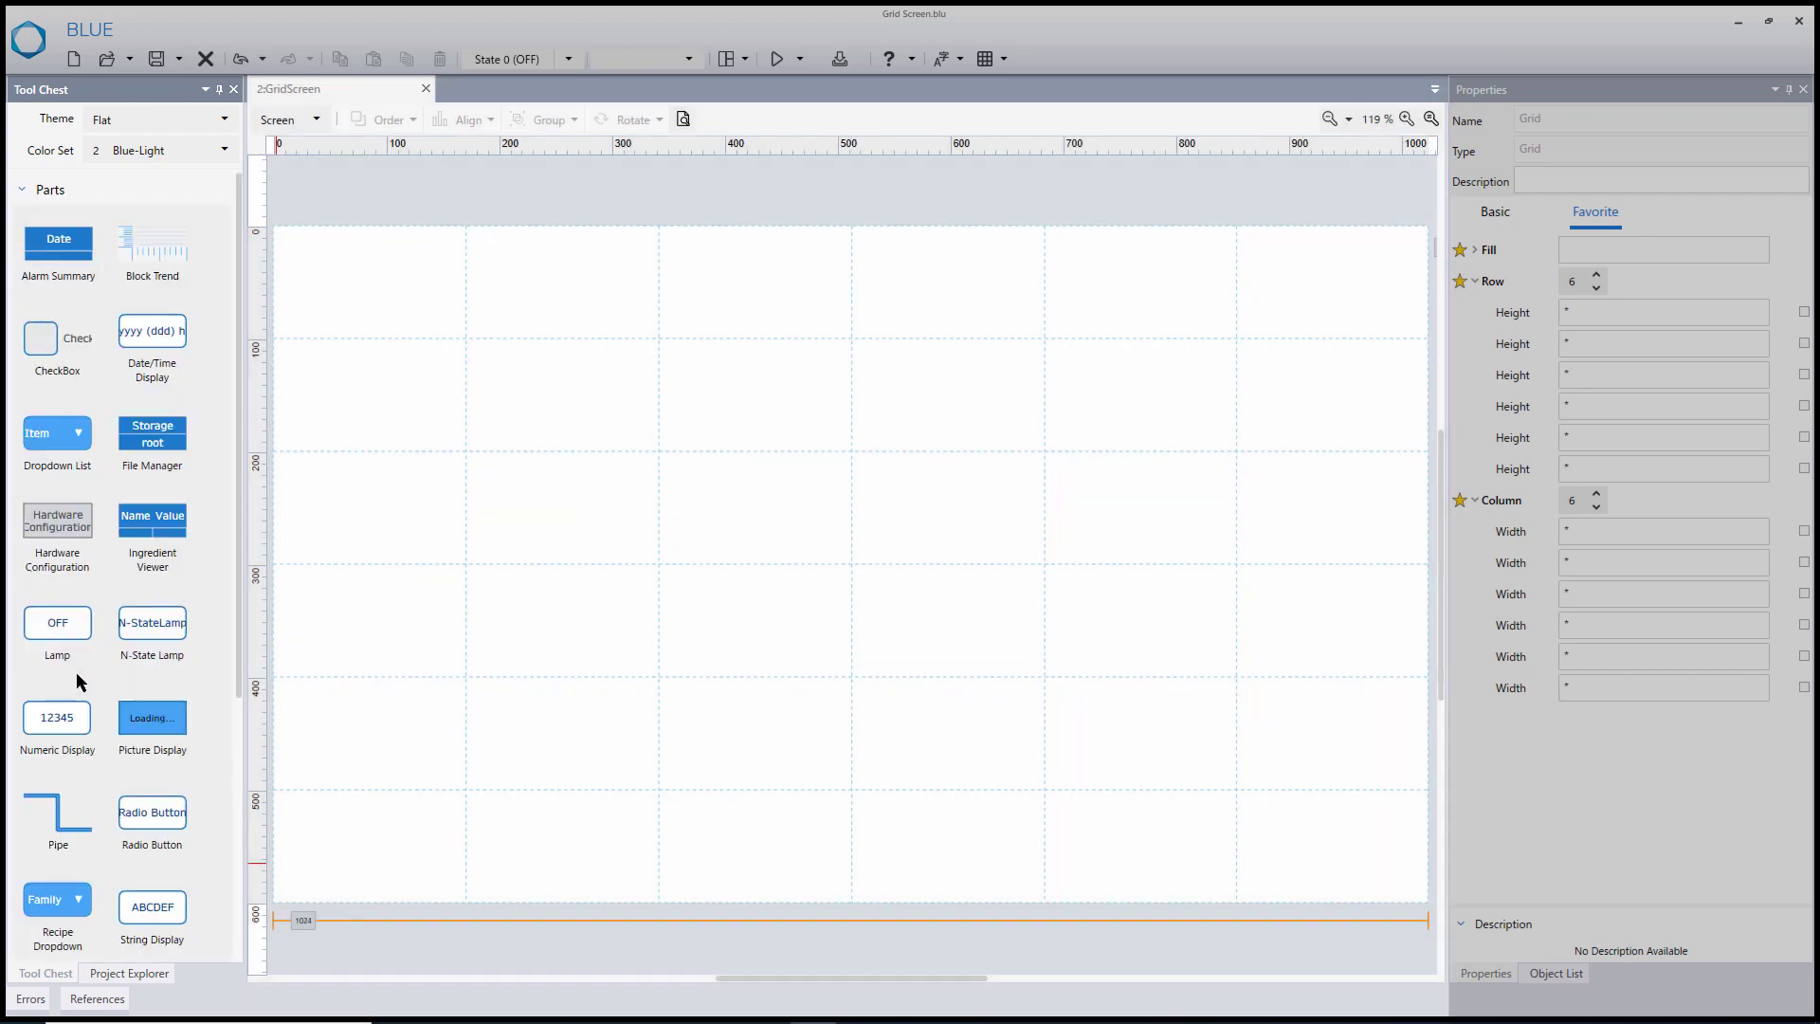
left_click_drag(67, 738, 513, 540)
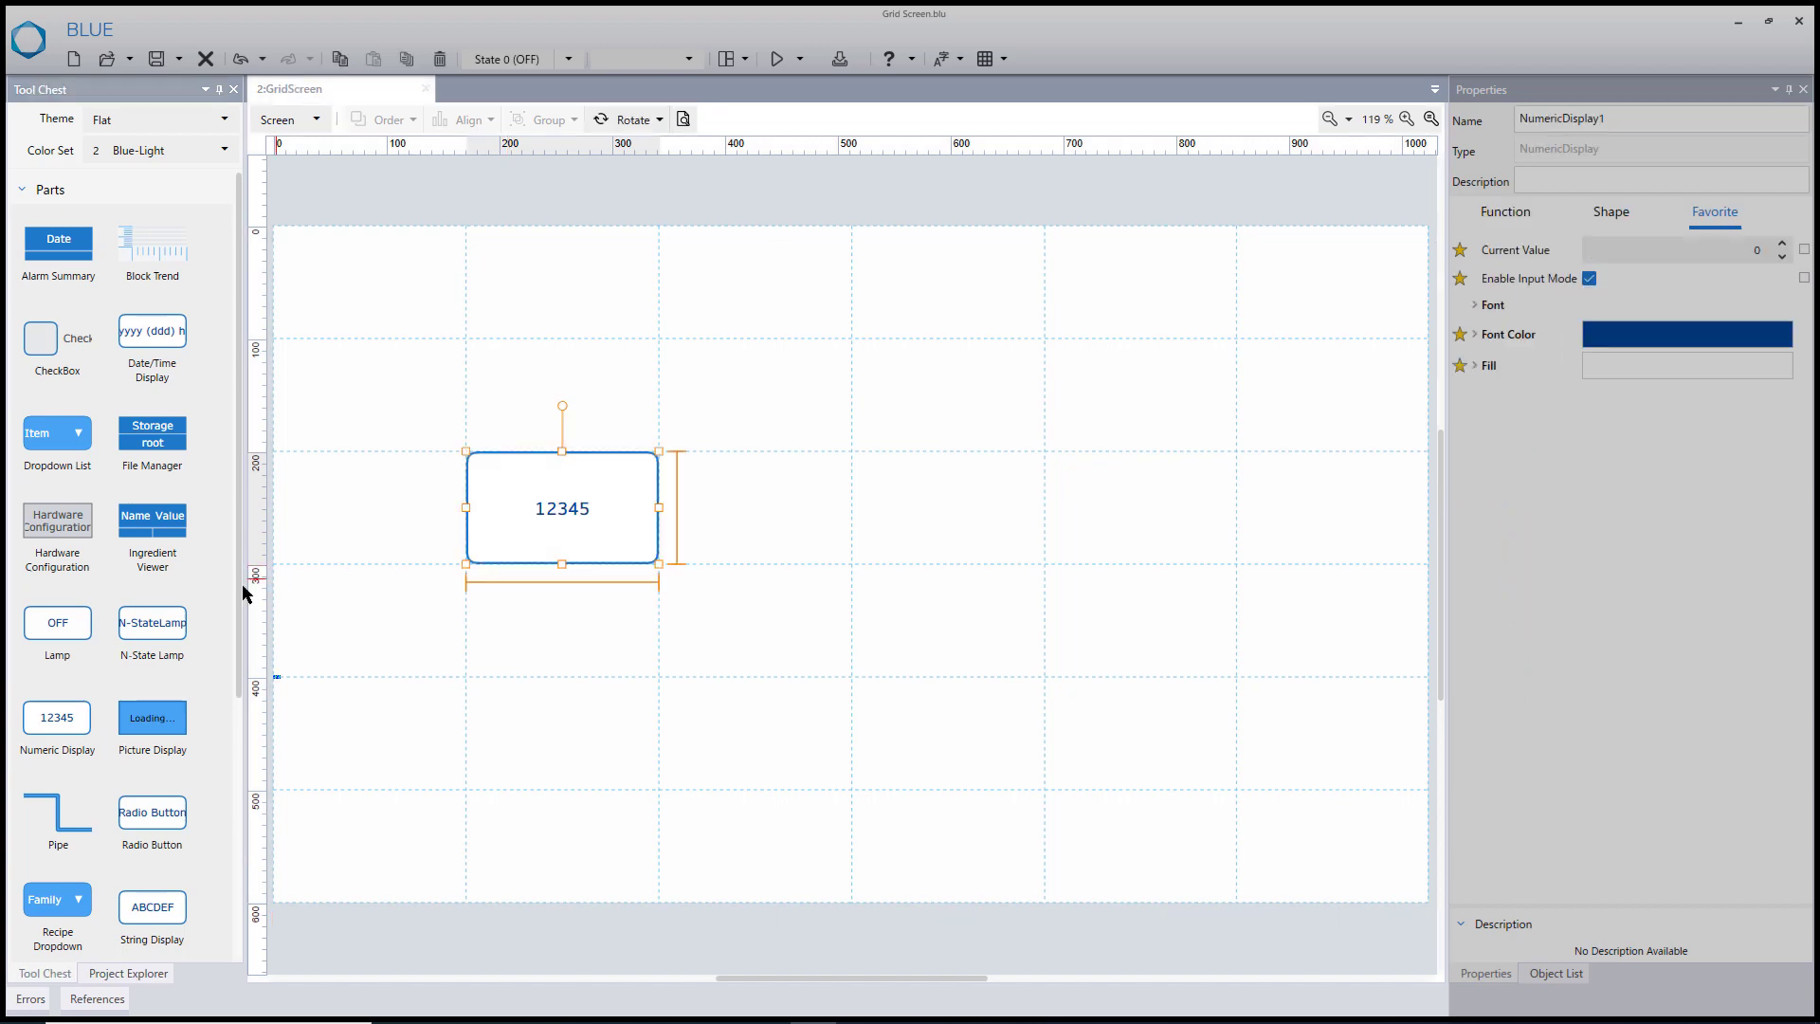
- Place a Toggle Switch part in the grid cell at the third row, fourth column
left_click_drag(240, 604, 242, 815)
left_click(862, 544)
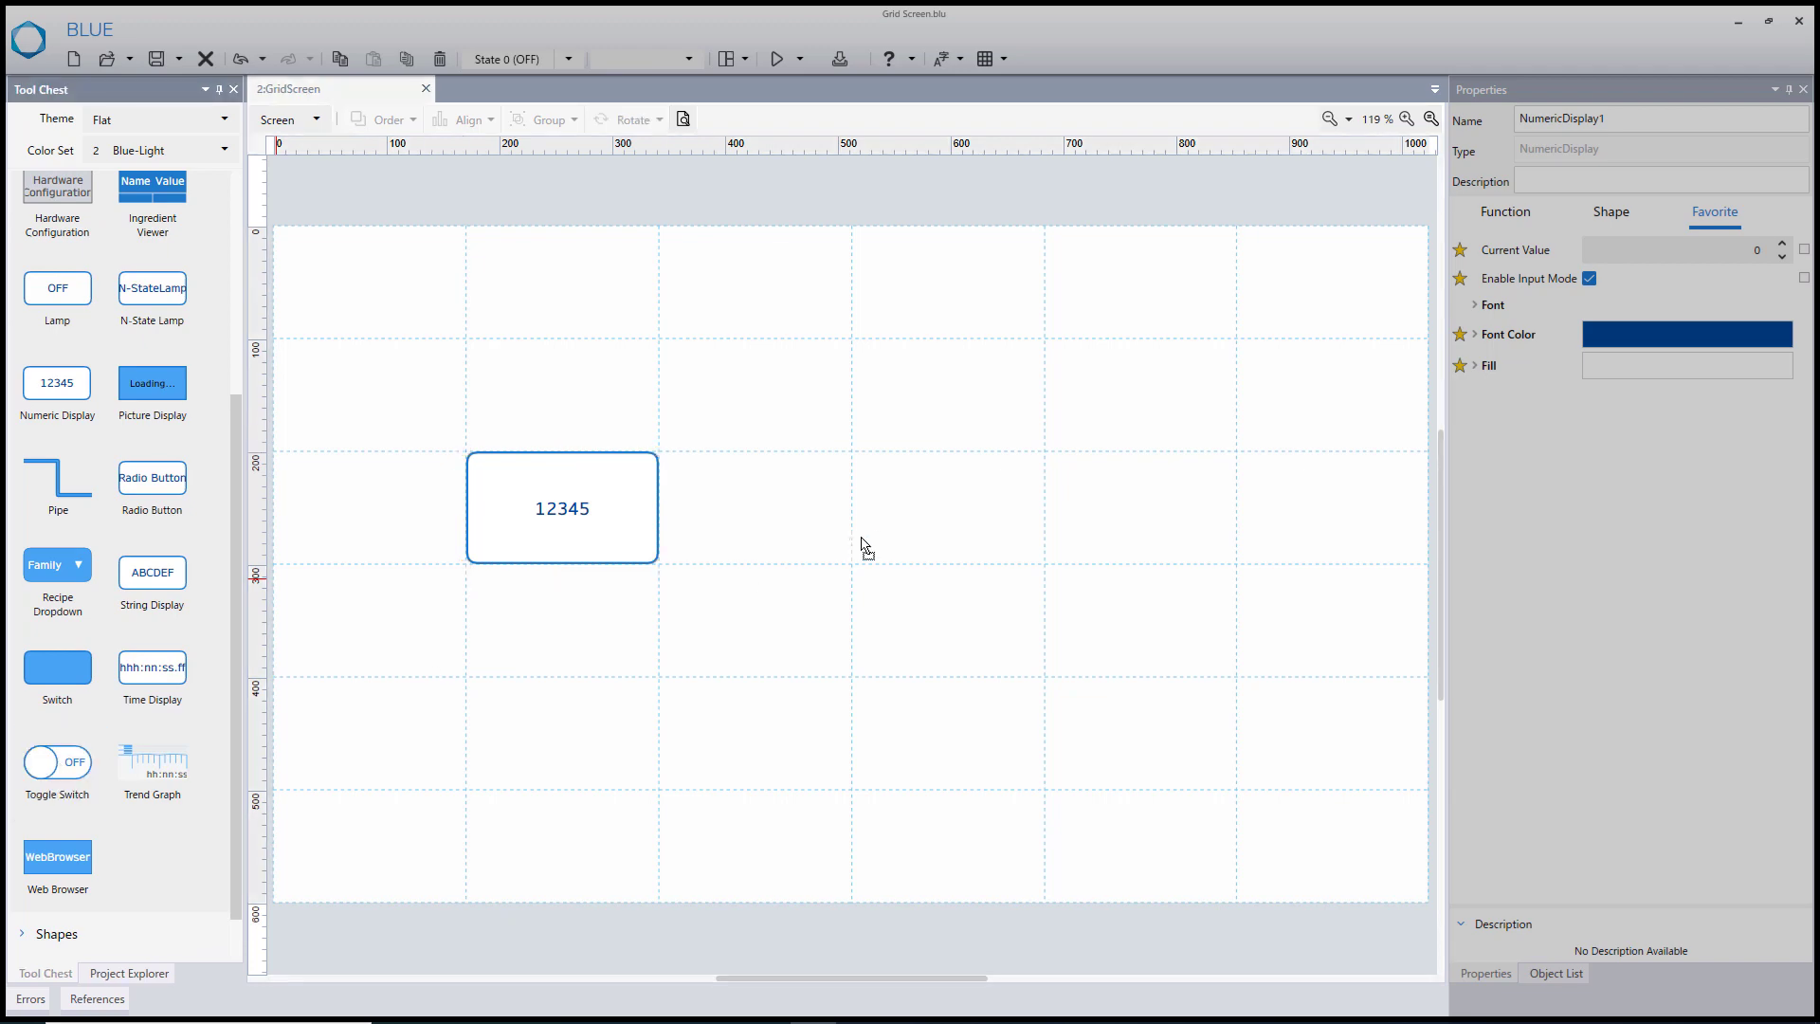
left_click_drag(908, 535, 906, 521)
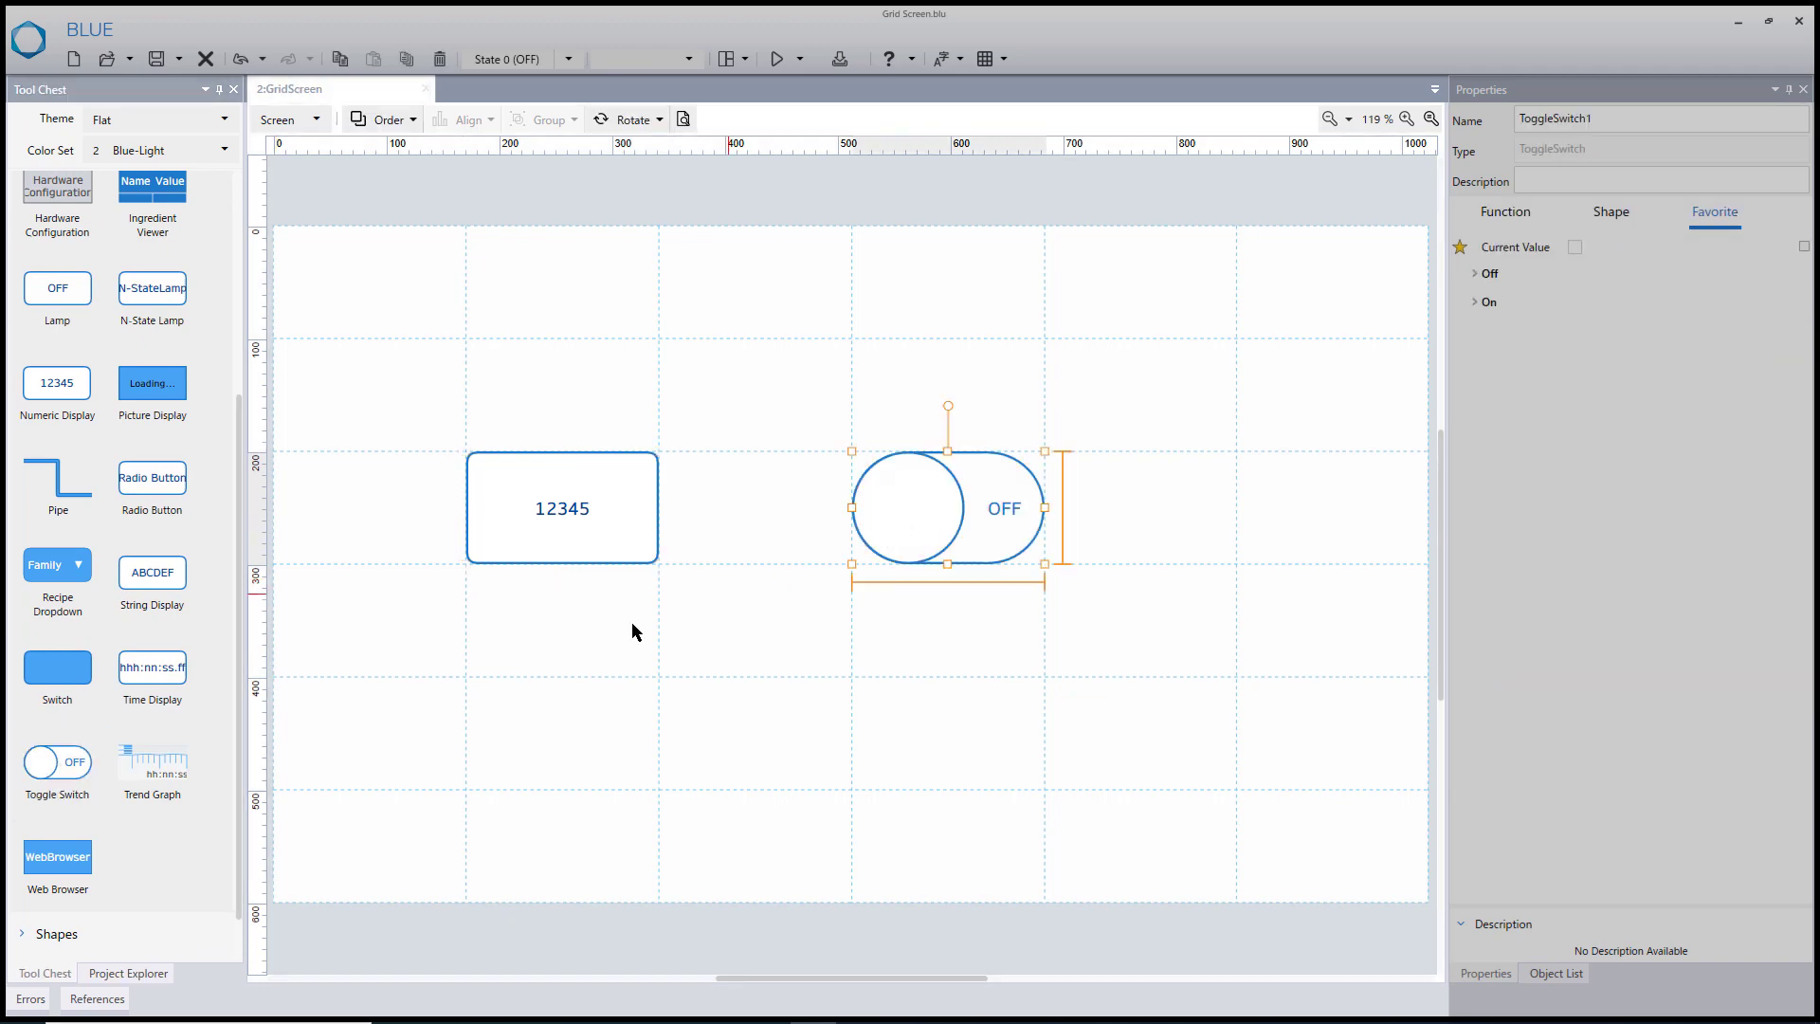
- Add a Text Box shape spanning the first five columns of the first grid row
left_click_drag(242, 588, 242, 659)
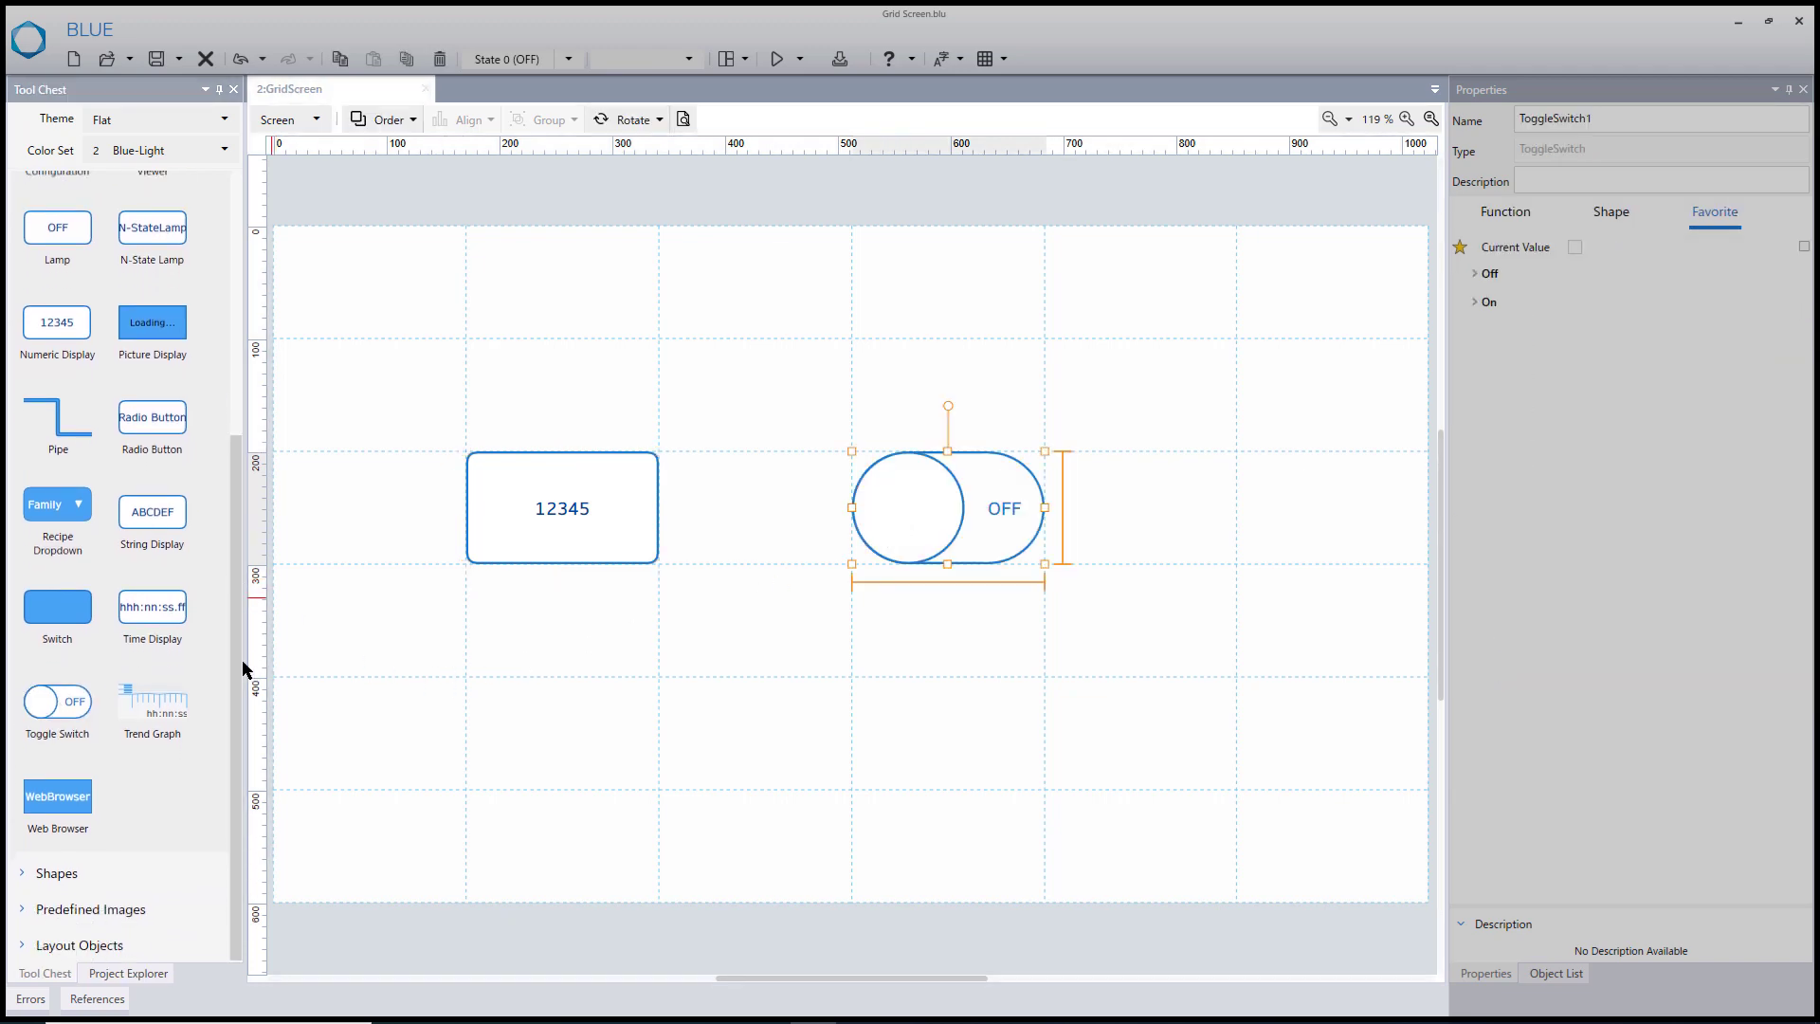
left_click(23, 877)
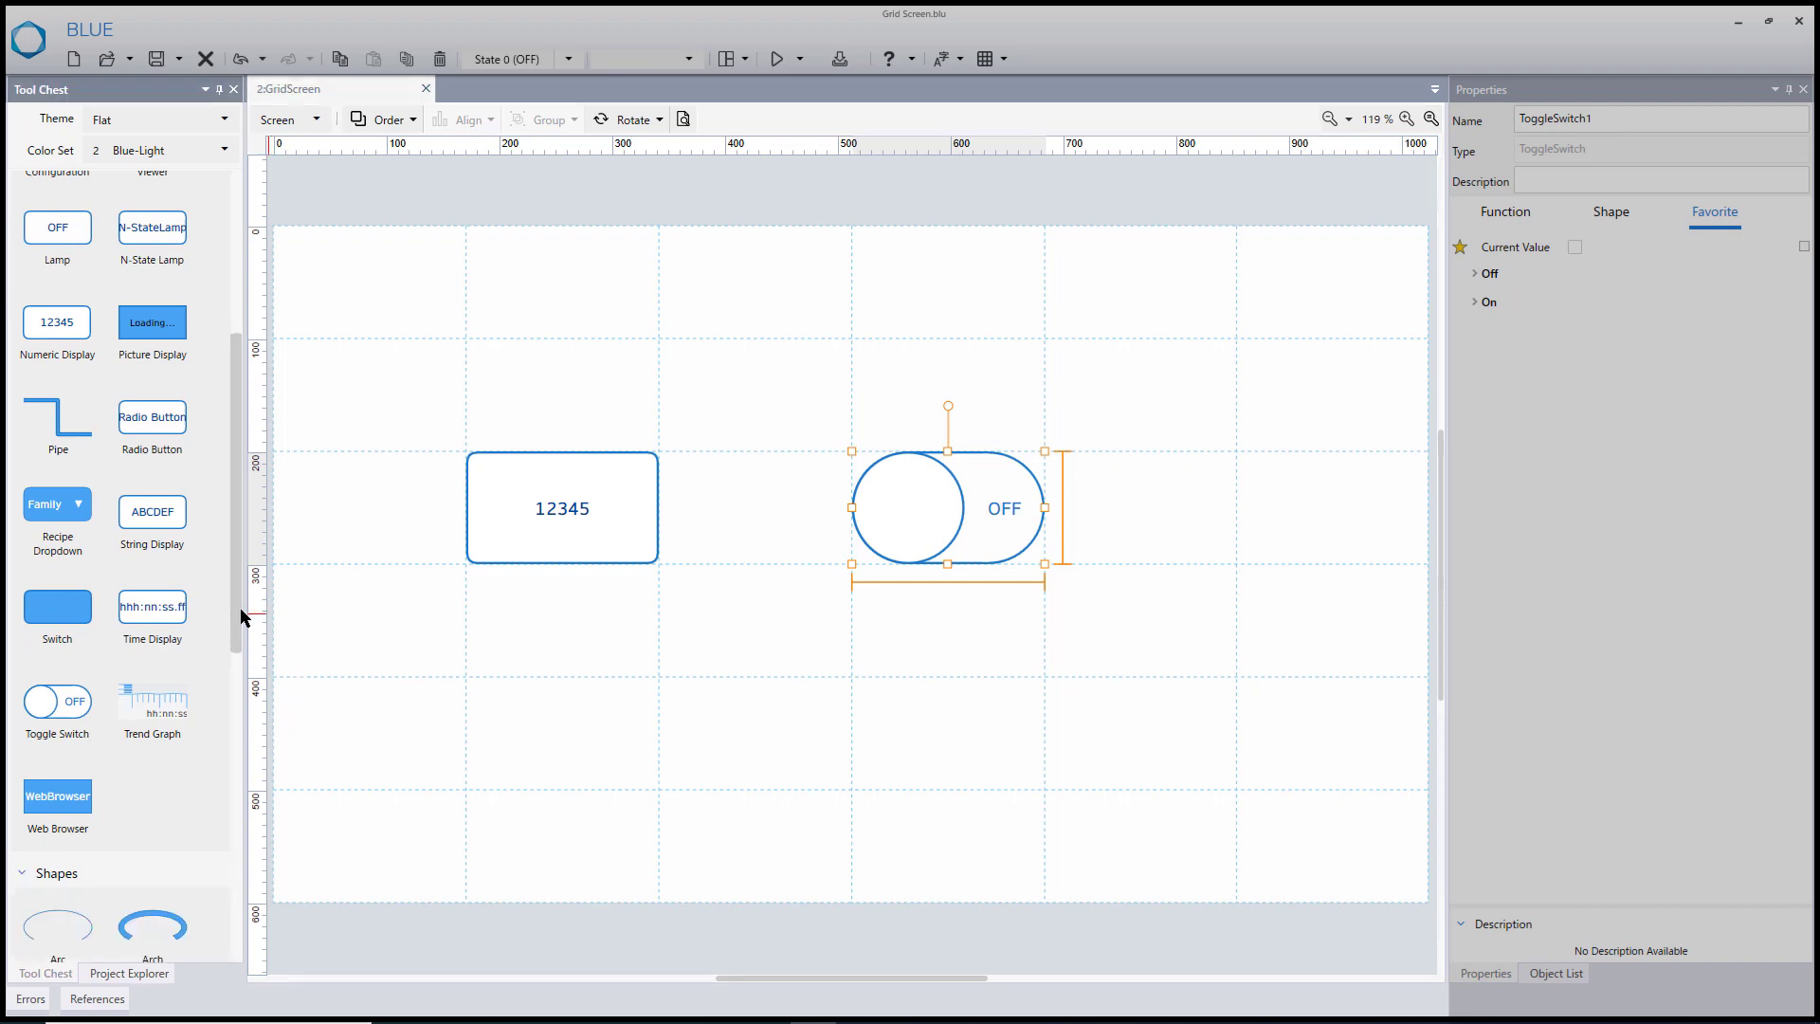
left_click_drag(238, 606, 1195, 289)
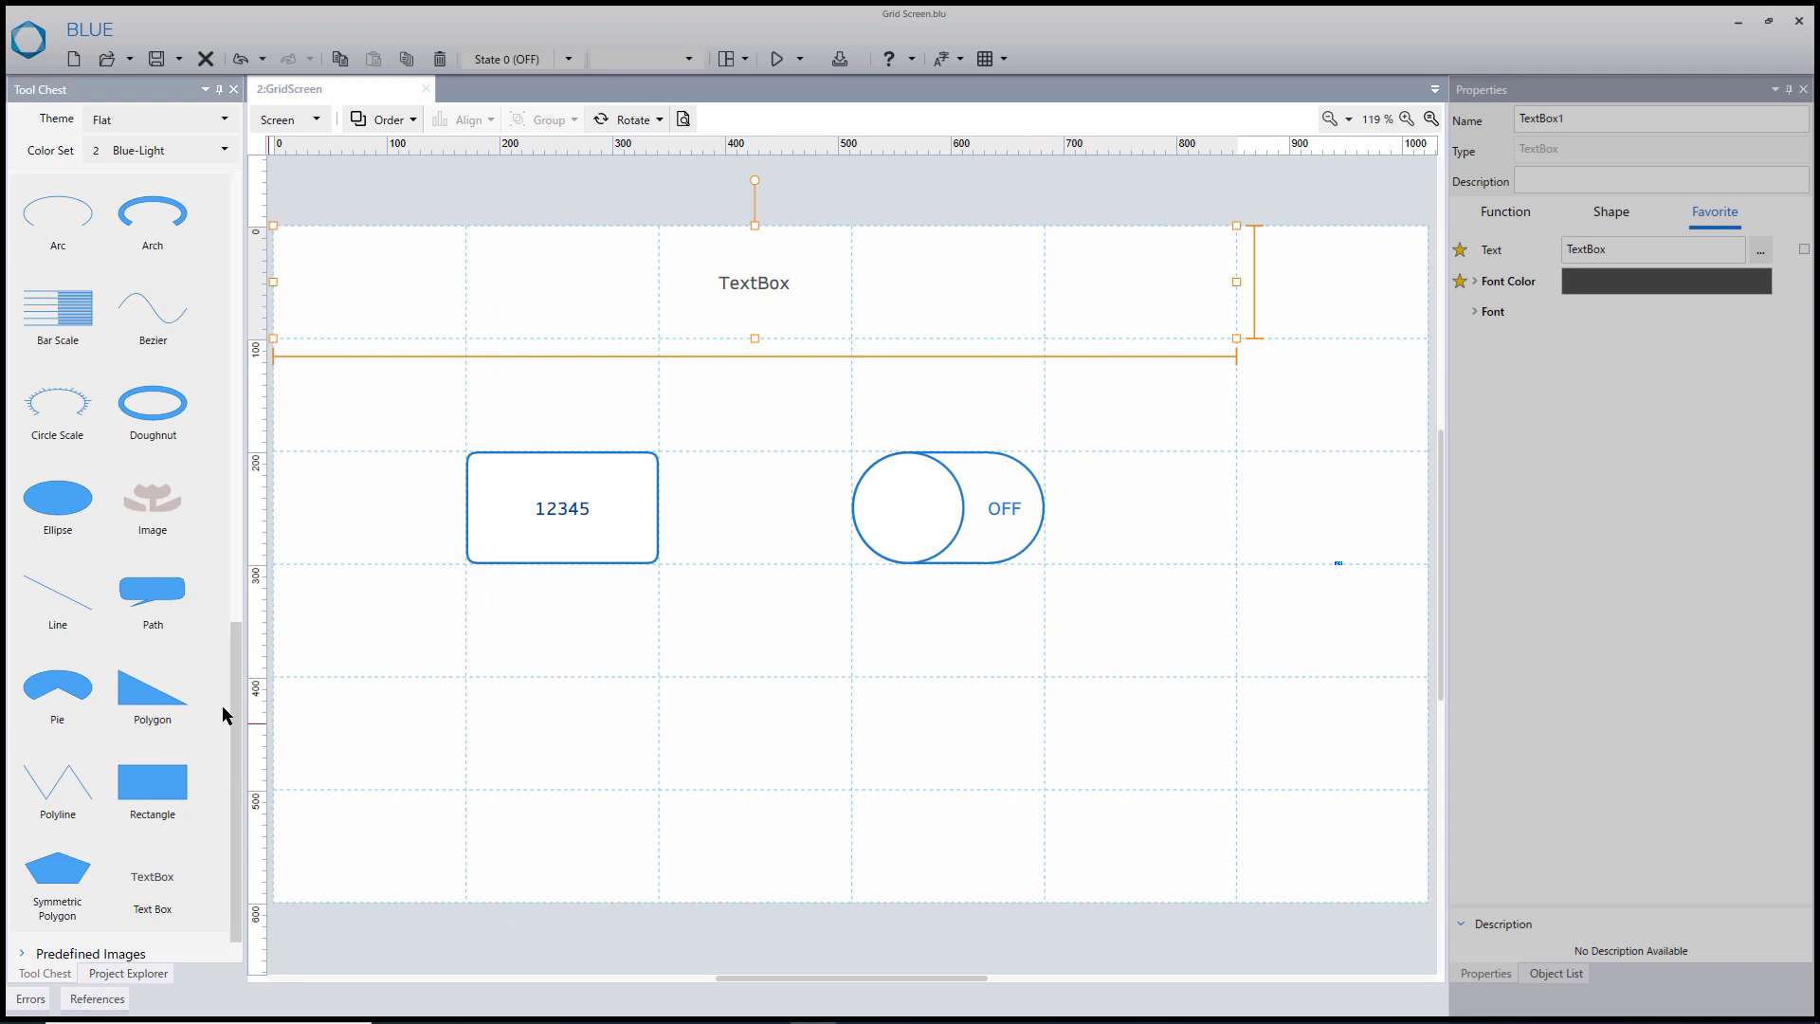
- Add a Rectangle shape in the sixth grid column and stretch it over all six rows
left_click(171, 792)
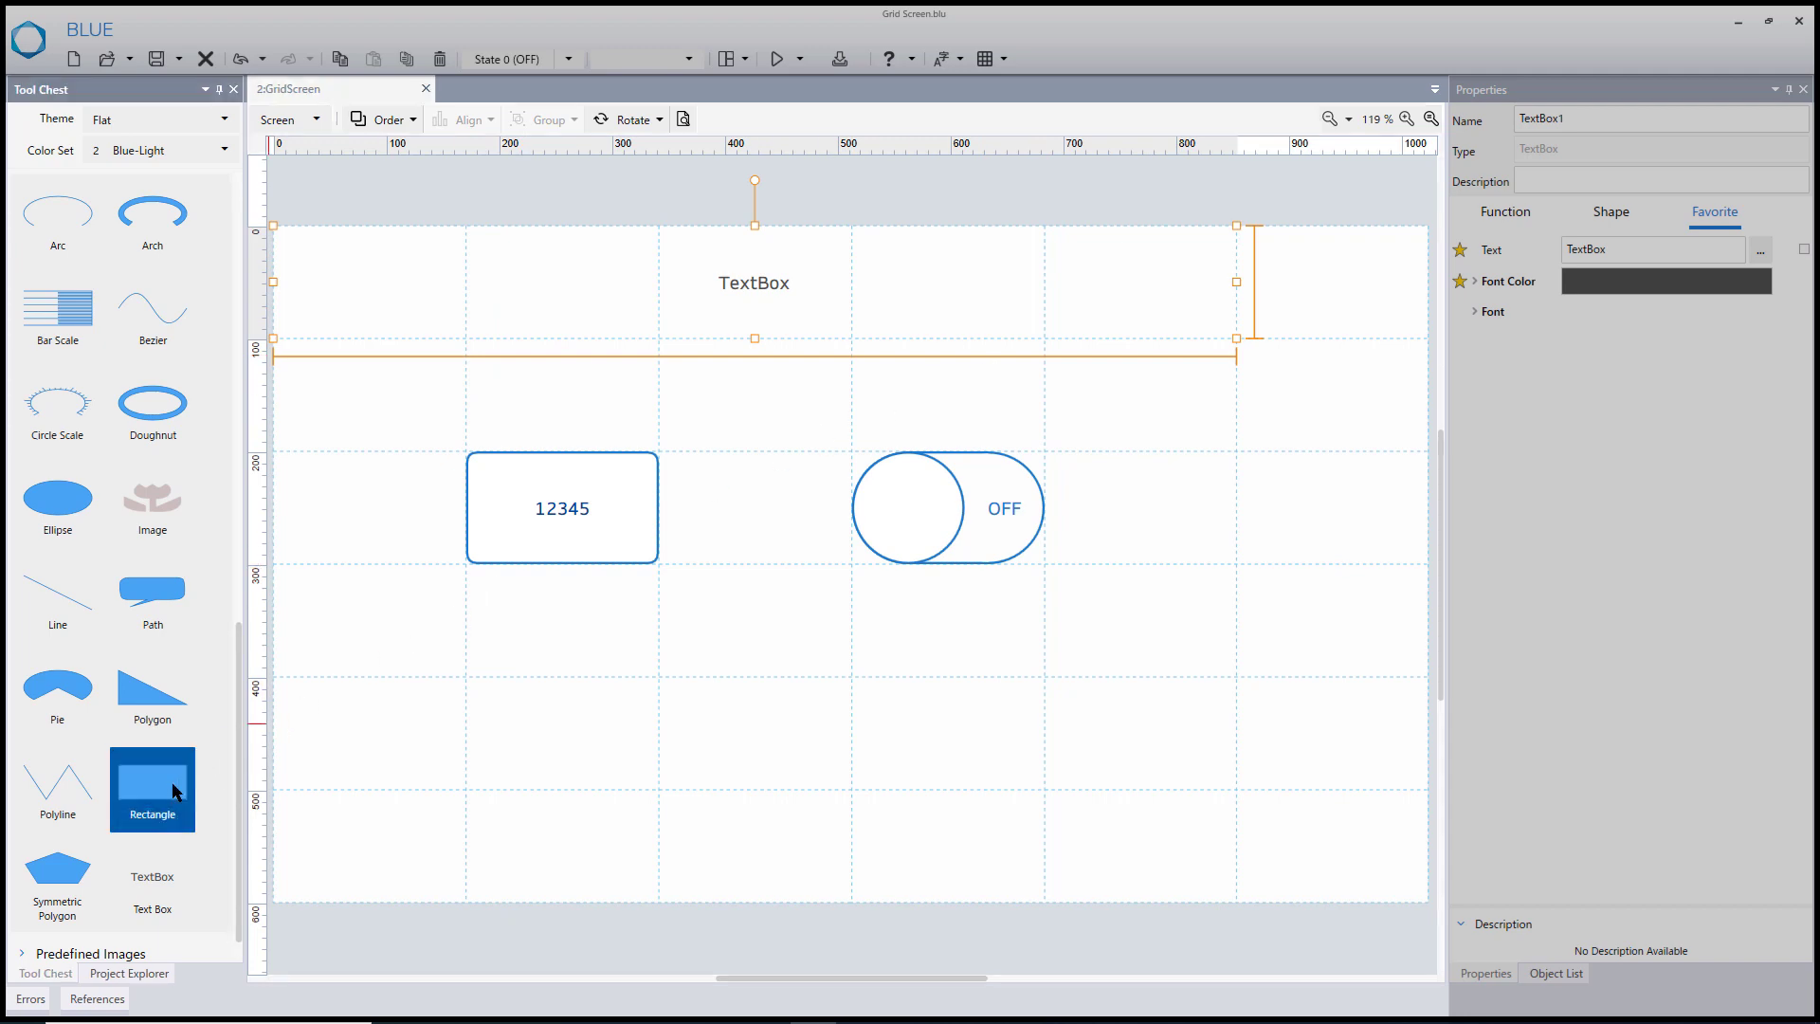
left_click(1315, 301)
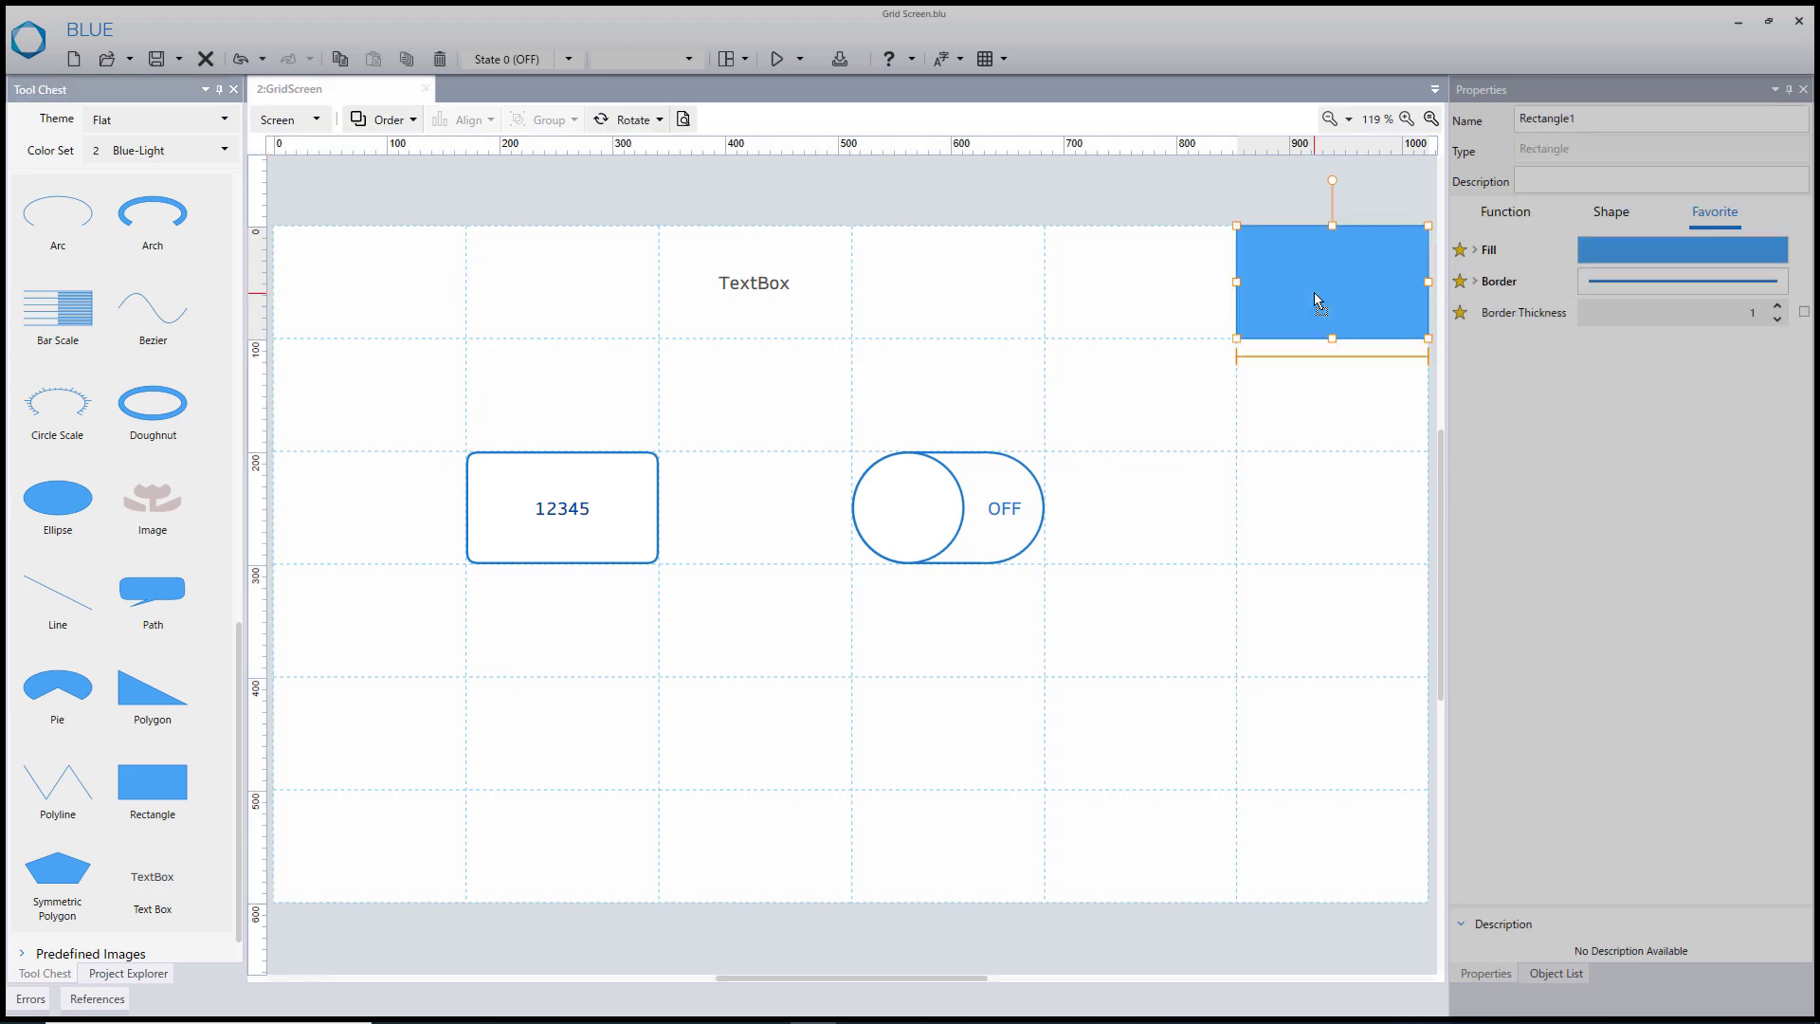
left_click_drag(1332, 342, 1343, 864)
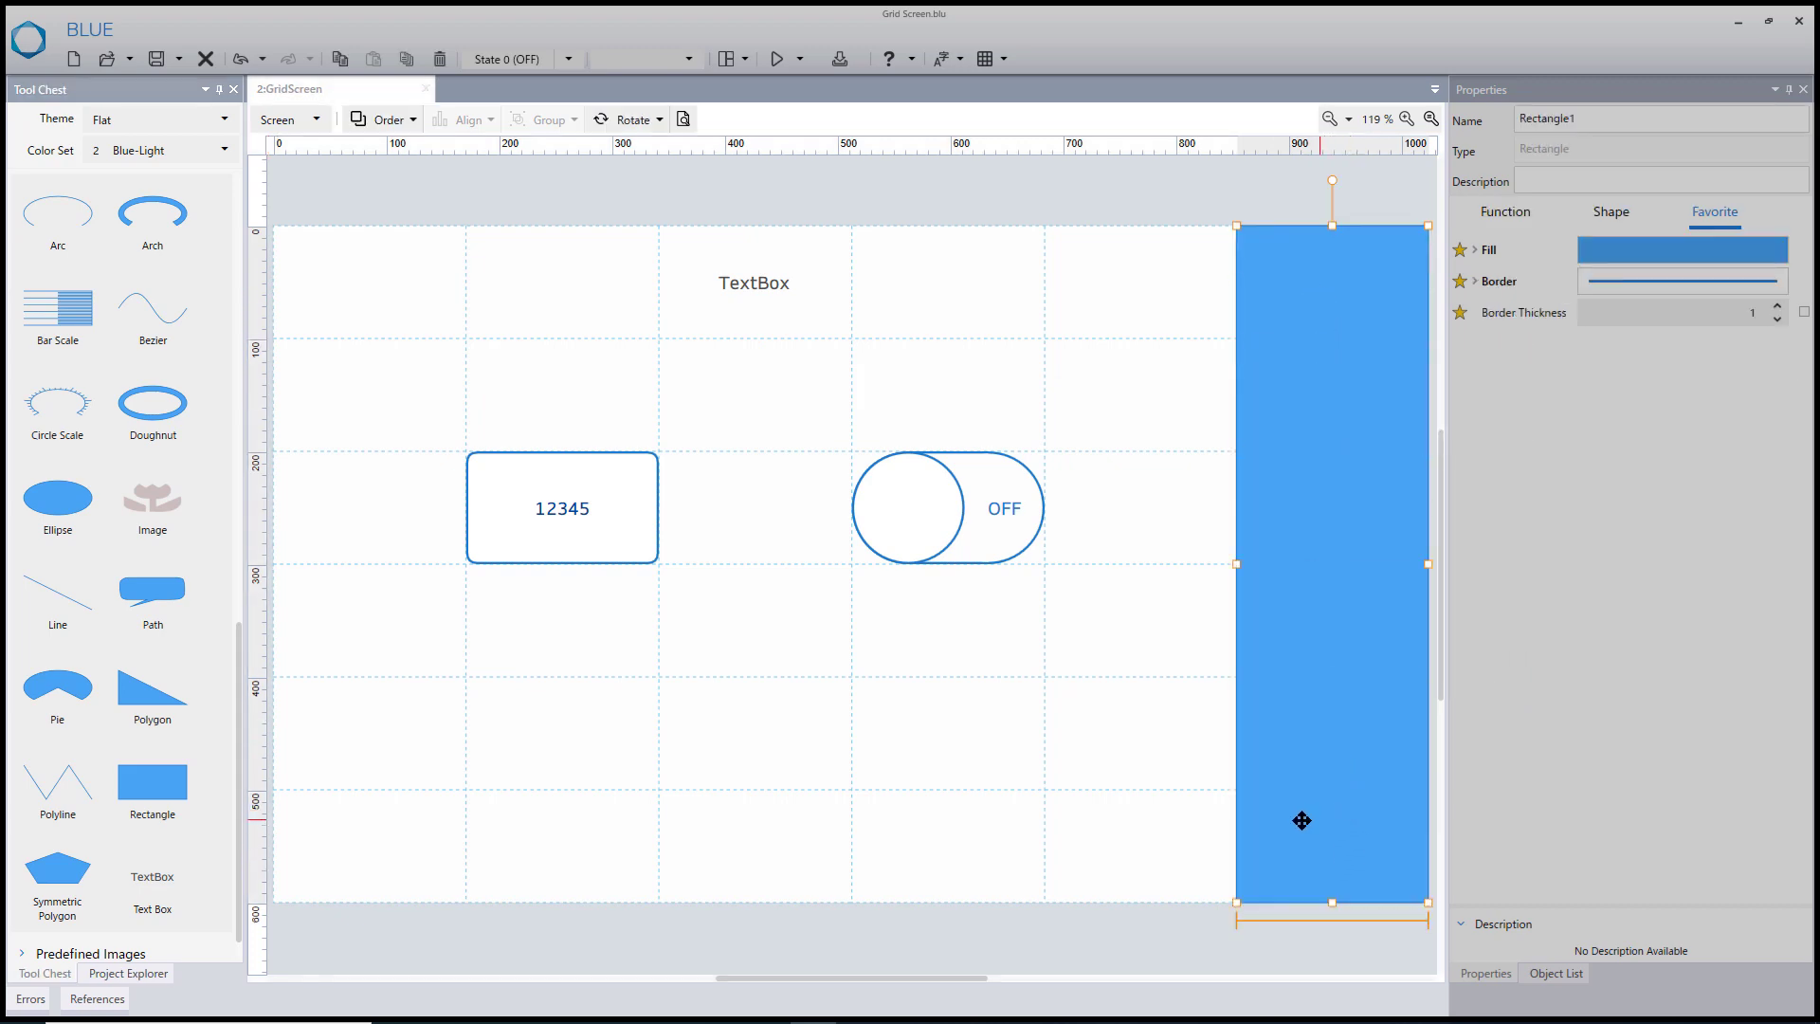
- Try other divisions for the grid: 5 rows, then 8 columns and 8 rows
left_click(1176, 815)
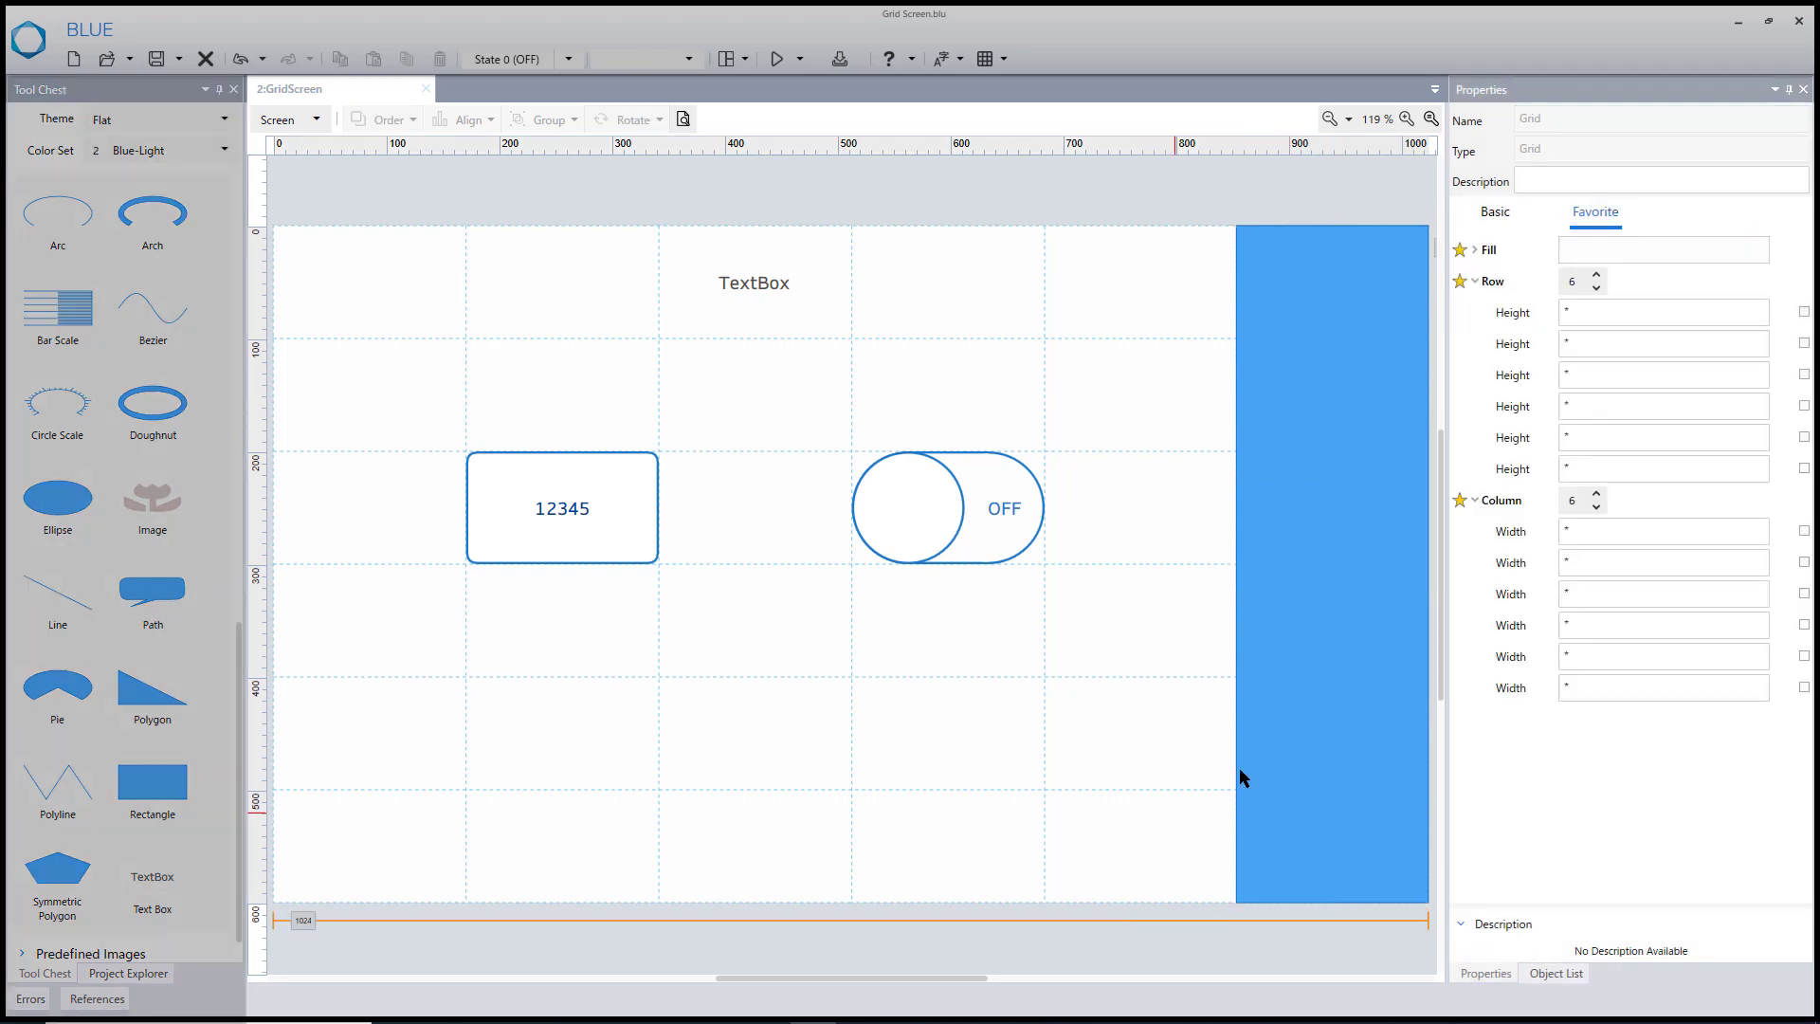
left_click(1596, 288)
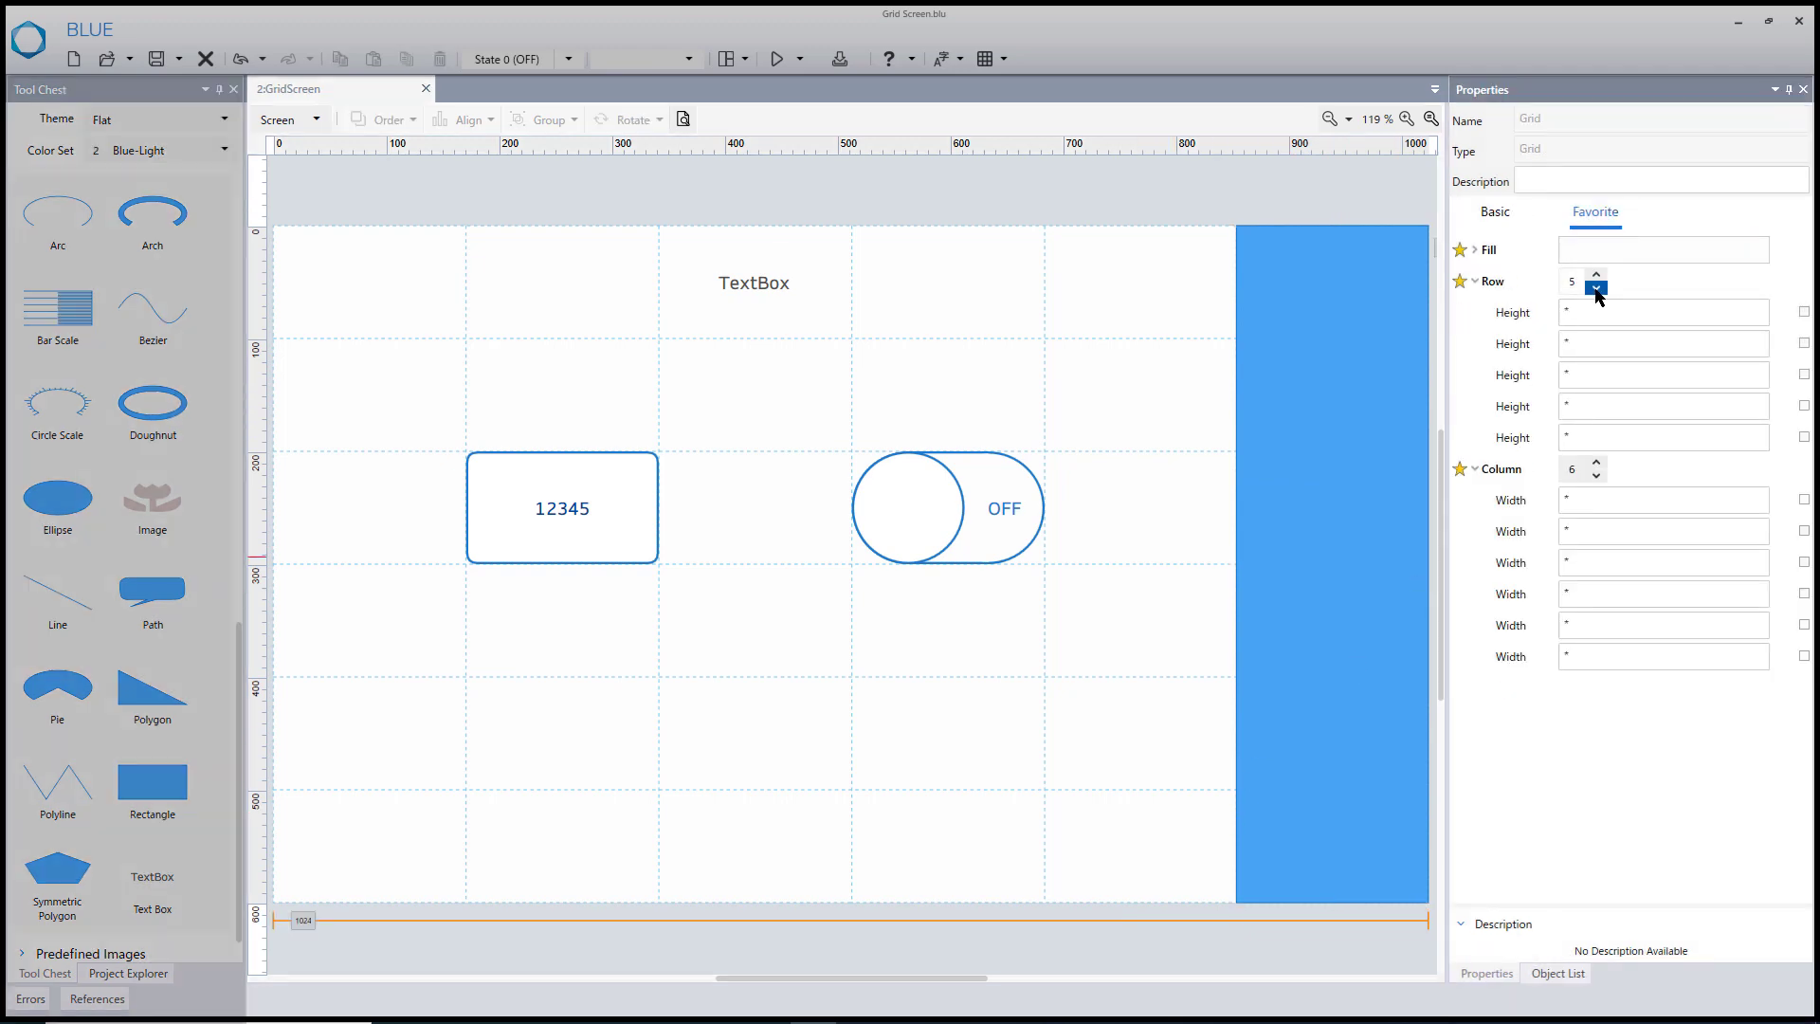
left_click(1596, 476)
left_click(1596, 463)
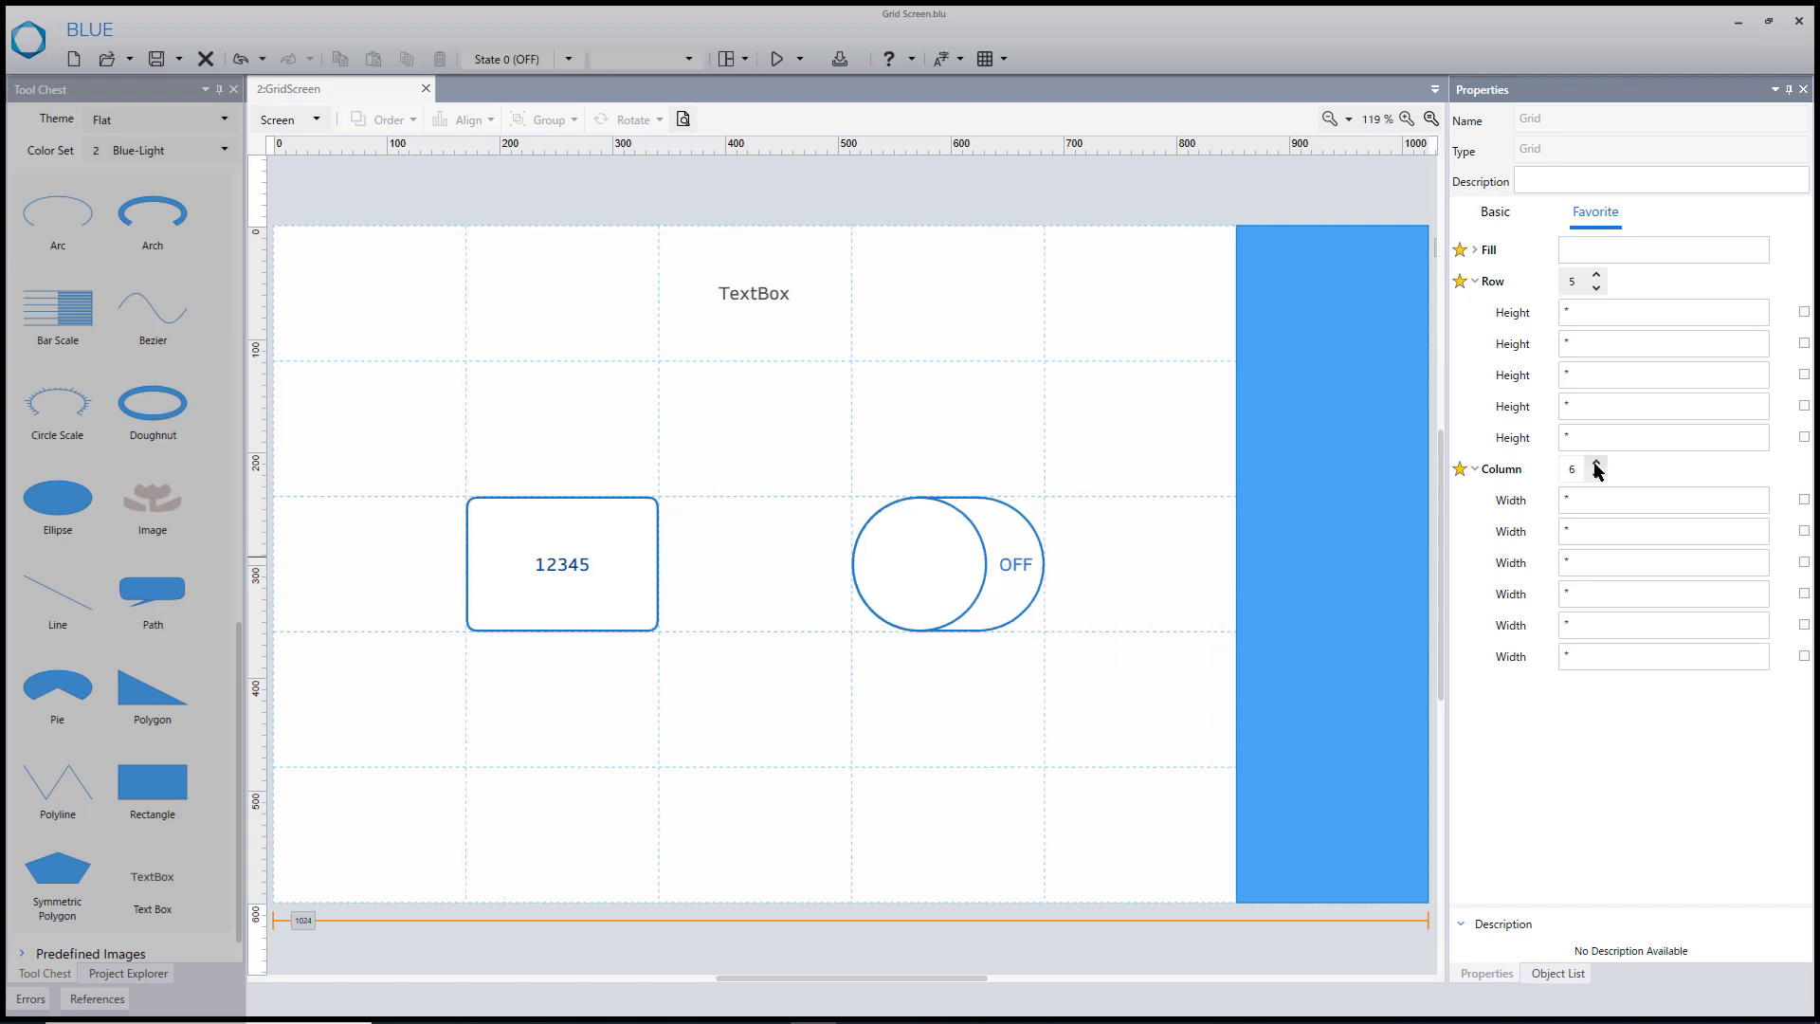
left_click(1596, 463)
left_click(1596, 463)
left_click(1597, 276)
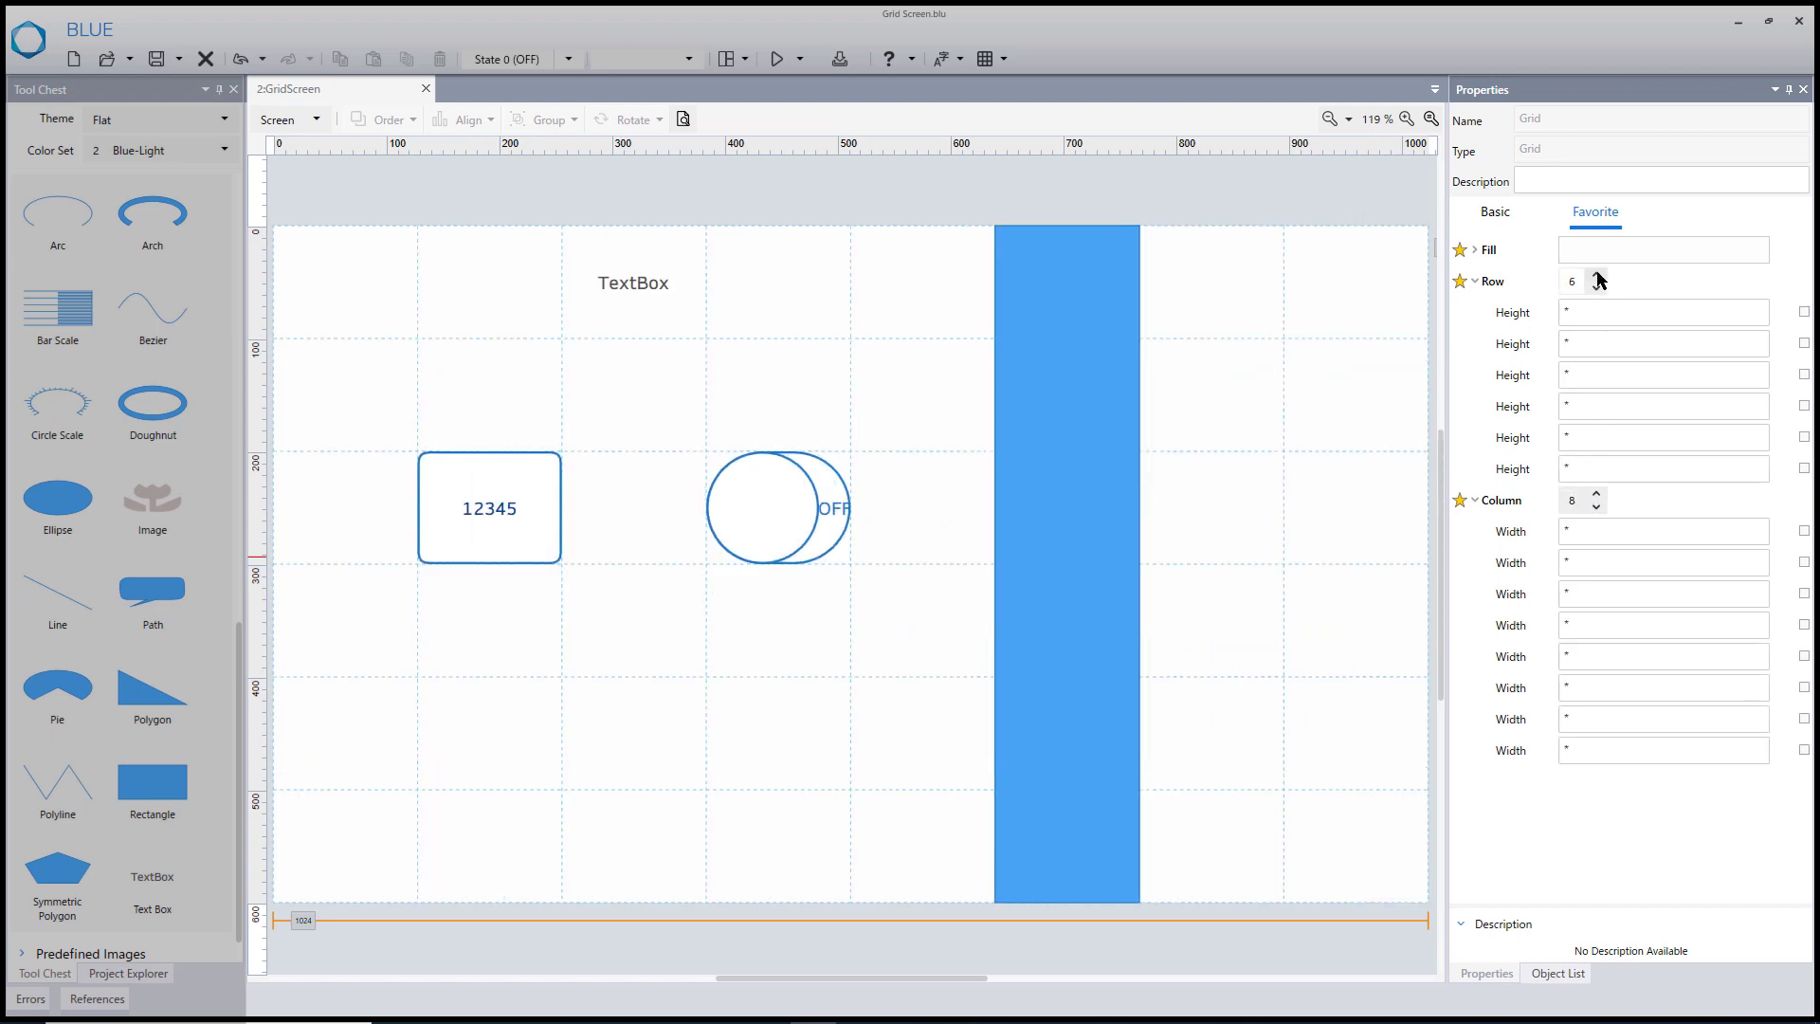
left_click(1598, 276)
left_click(1598, 276)
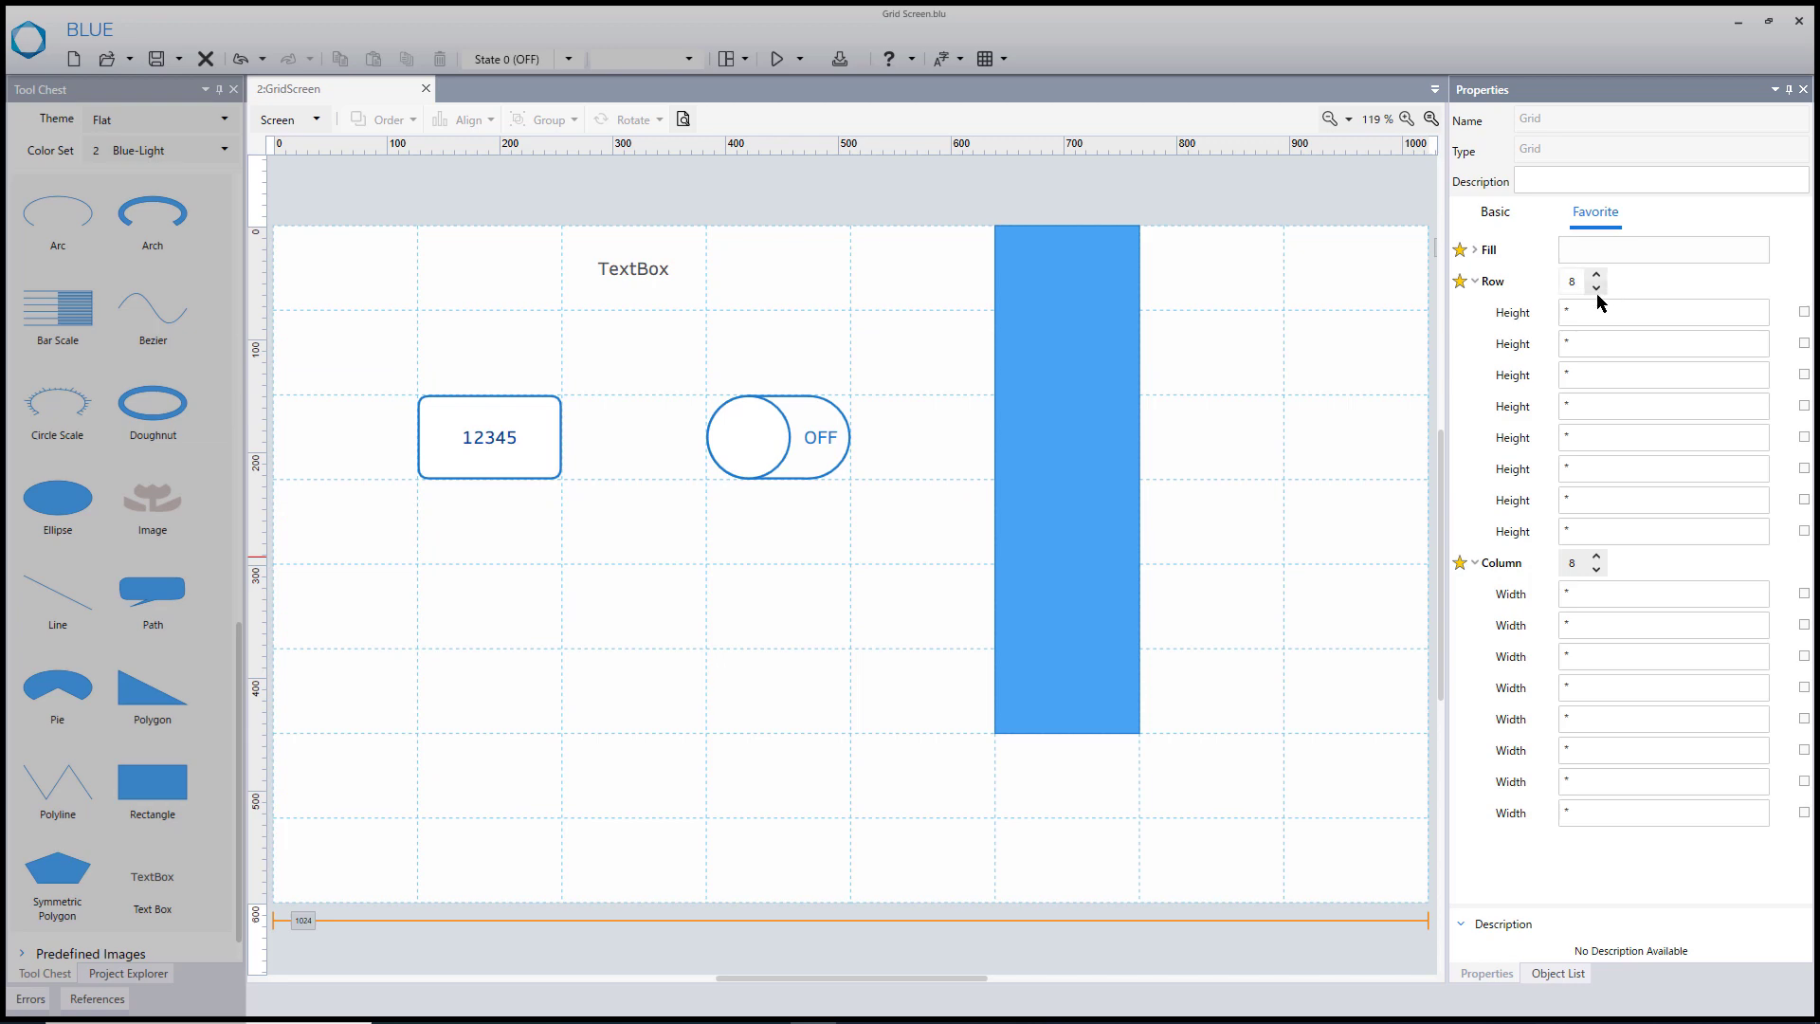
- Set the grid back to 6 rows and 6 columns
left_click(1596, 287)
left_click(1596, 287)
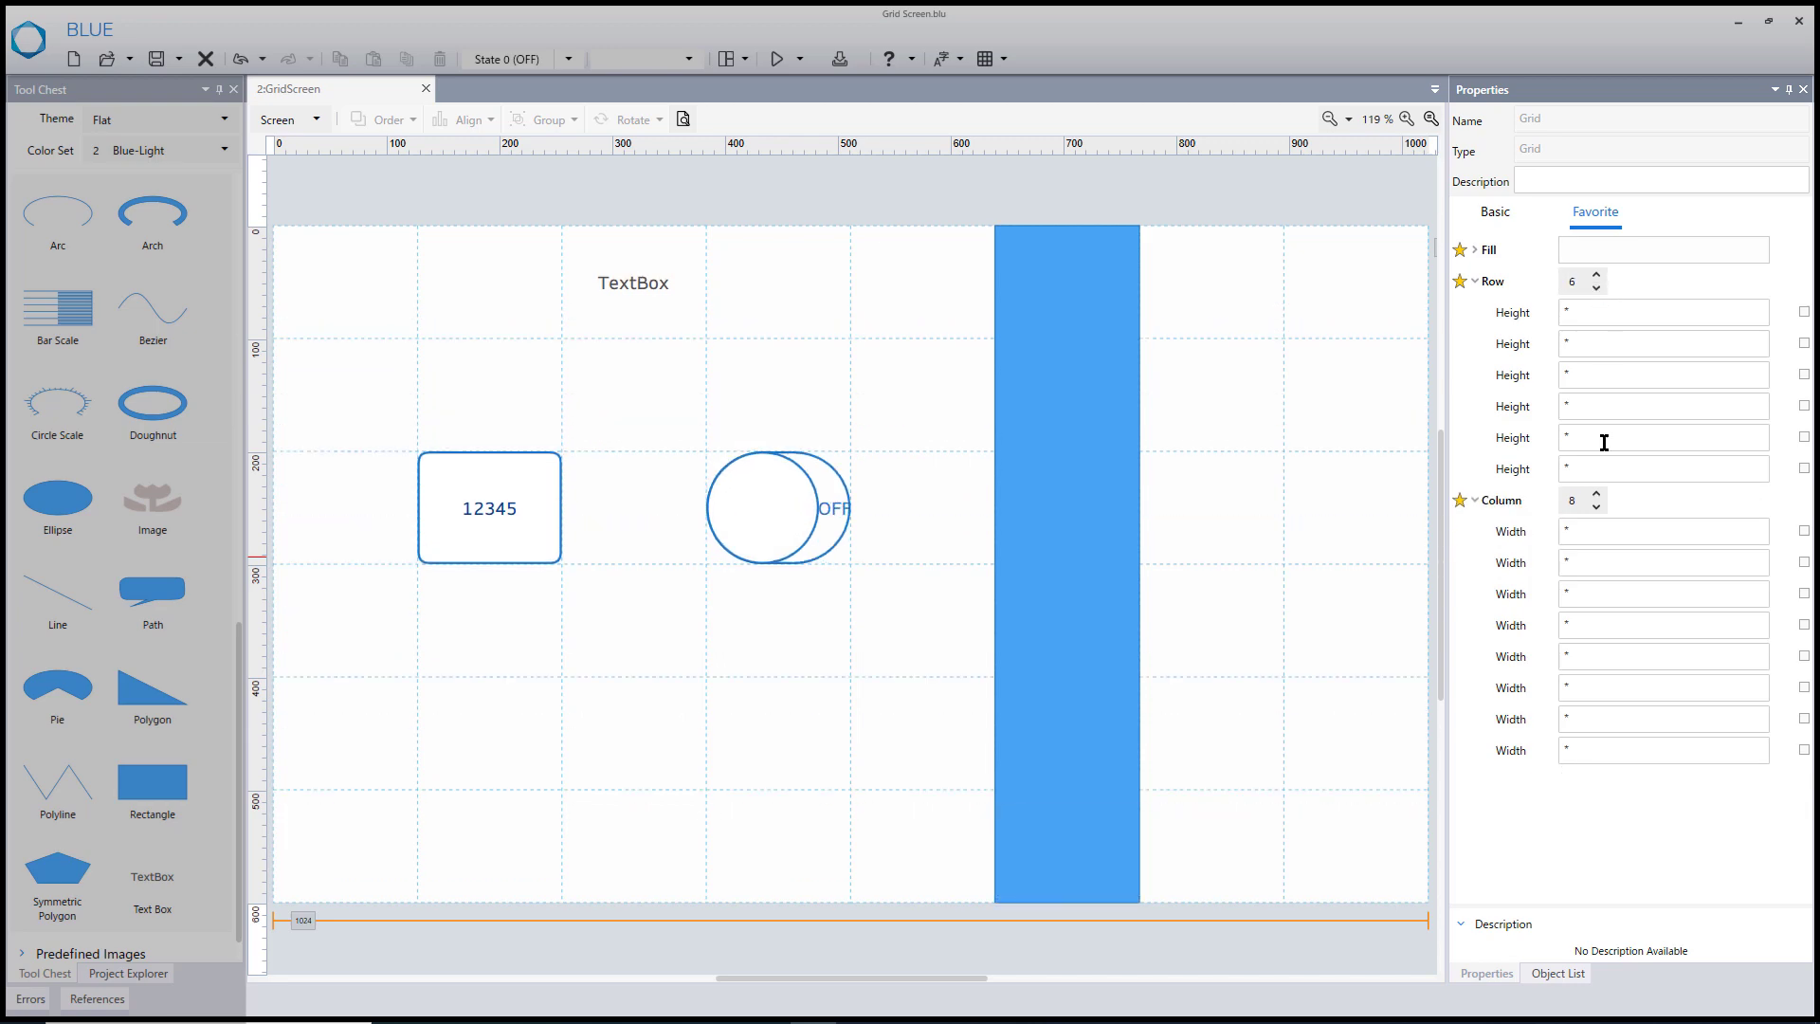
left_click(1596, 507)
left_click(1598, 507)
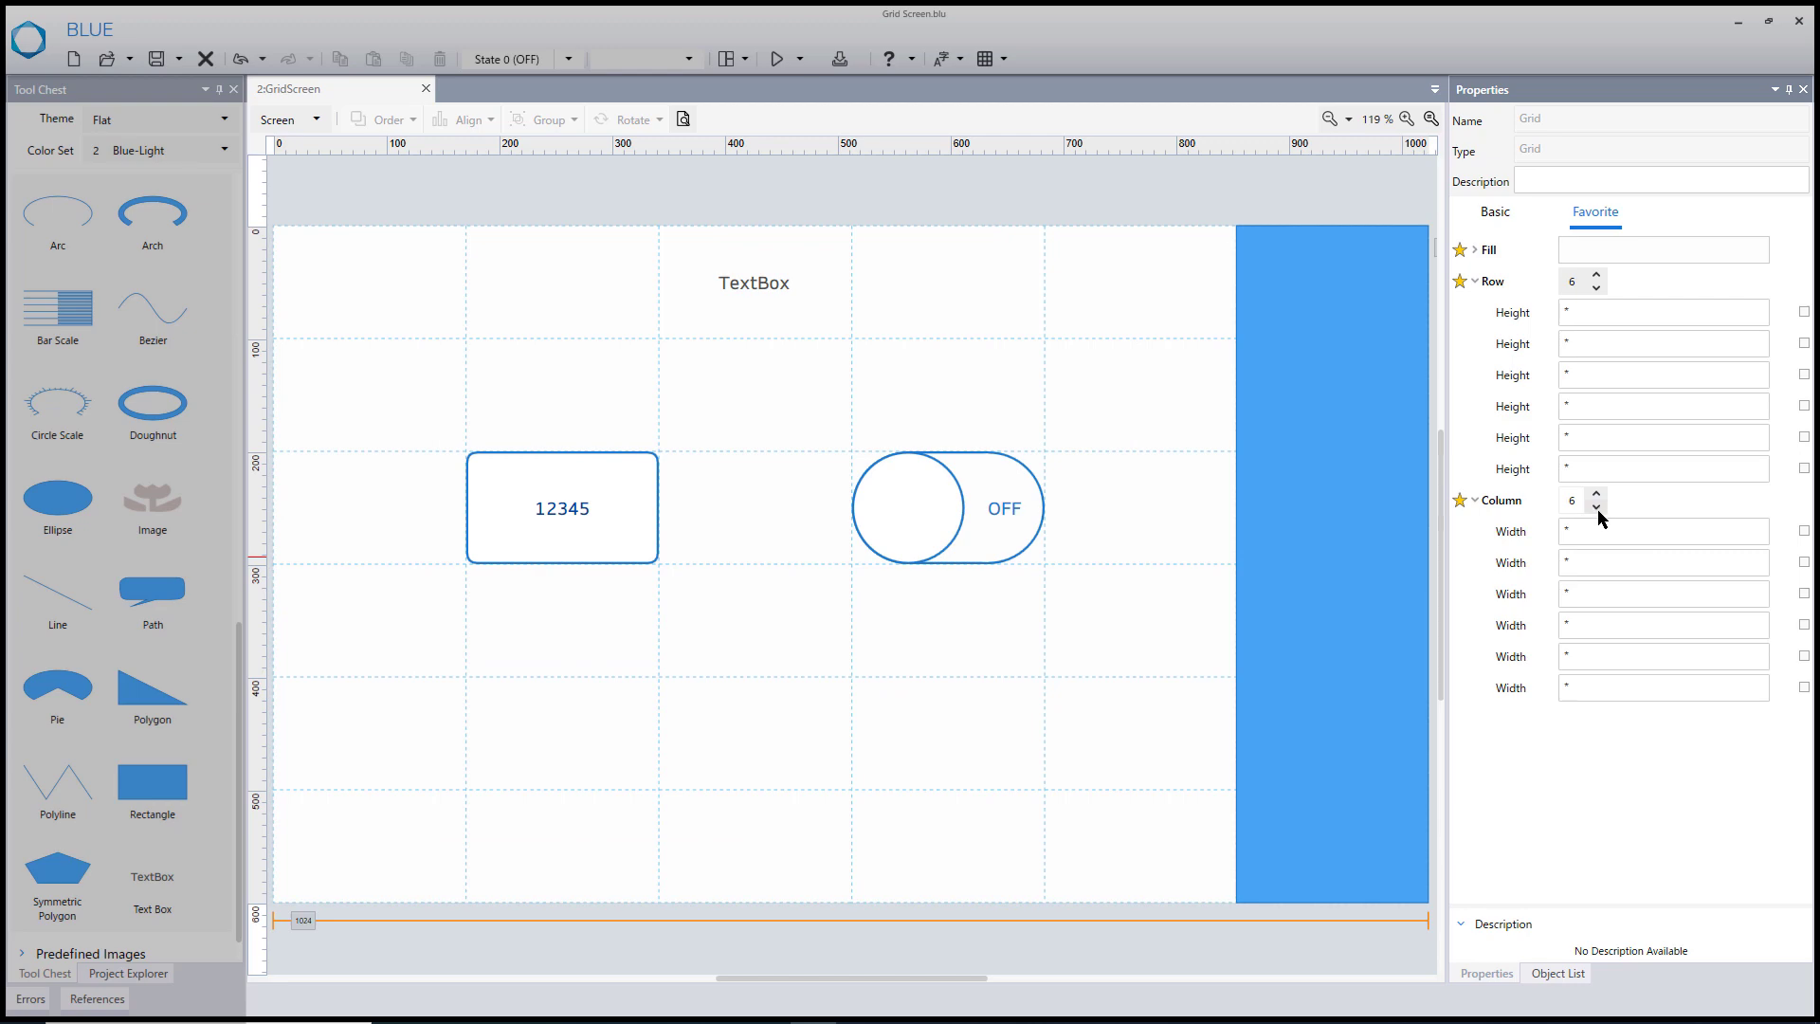
- Set the first row's height to 60 and the sixth column's width to 80
left_click(1583, 318)
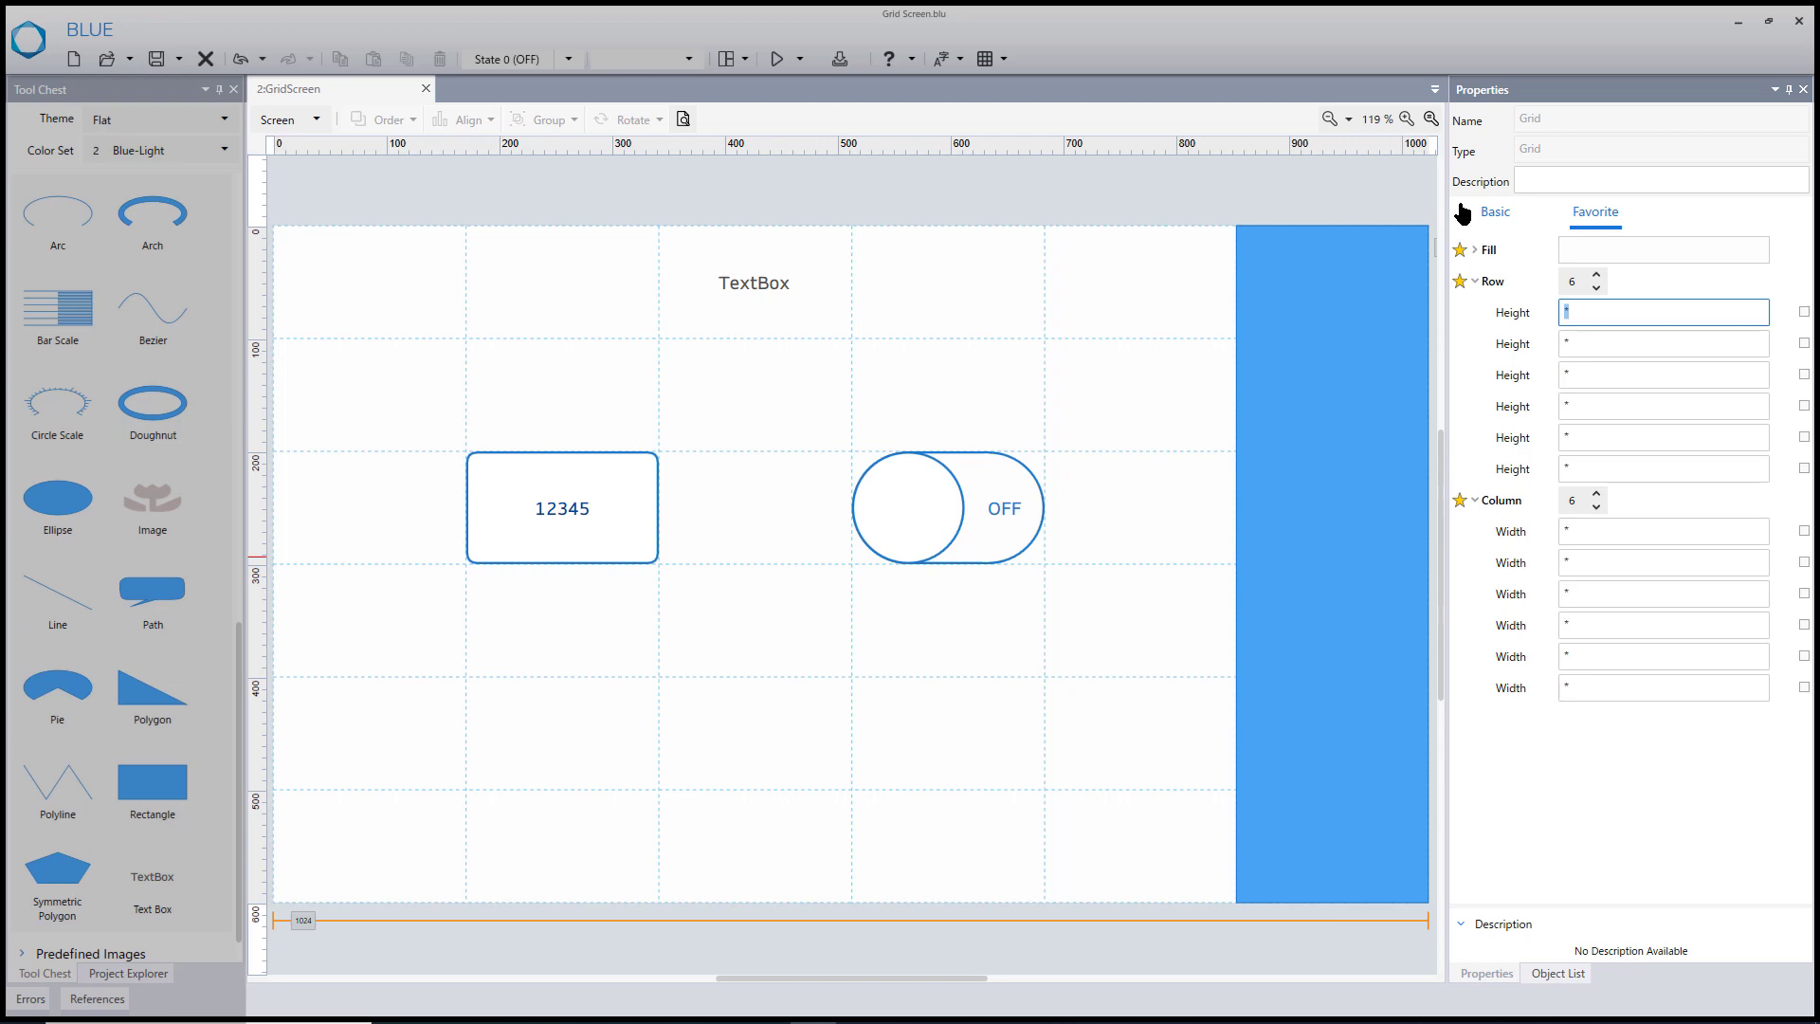
type("60")
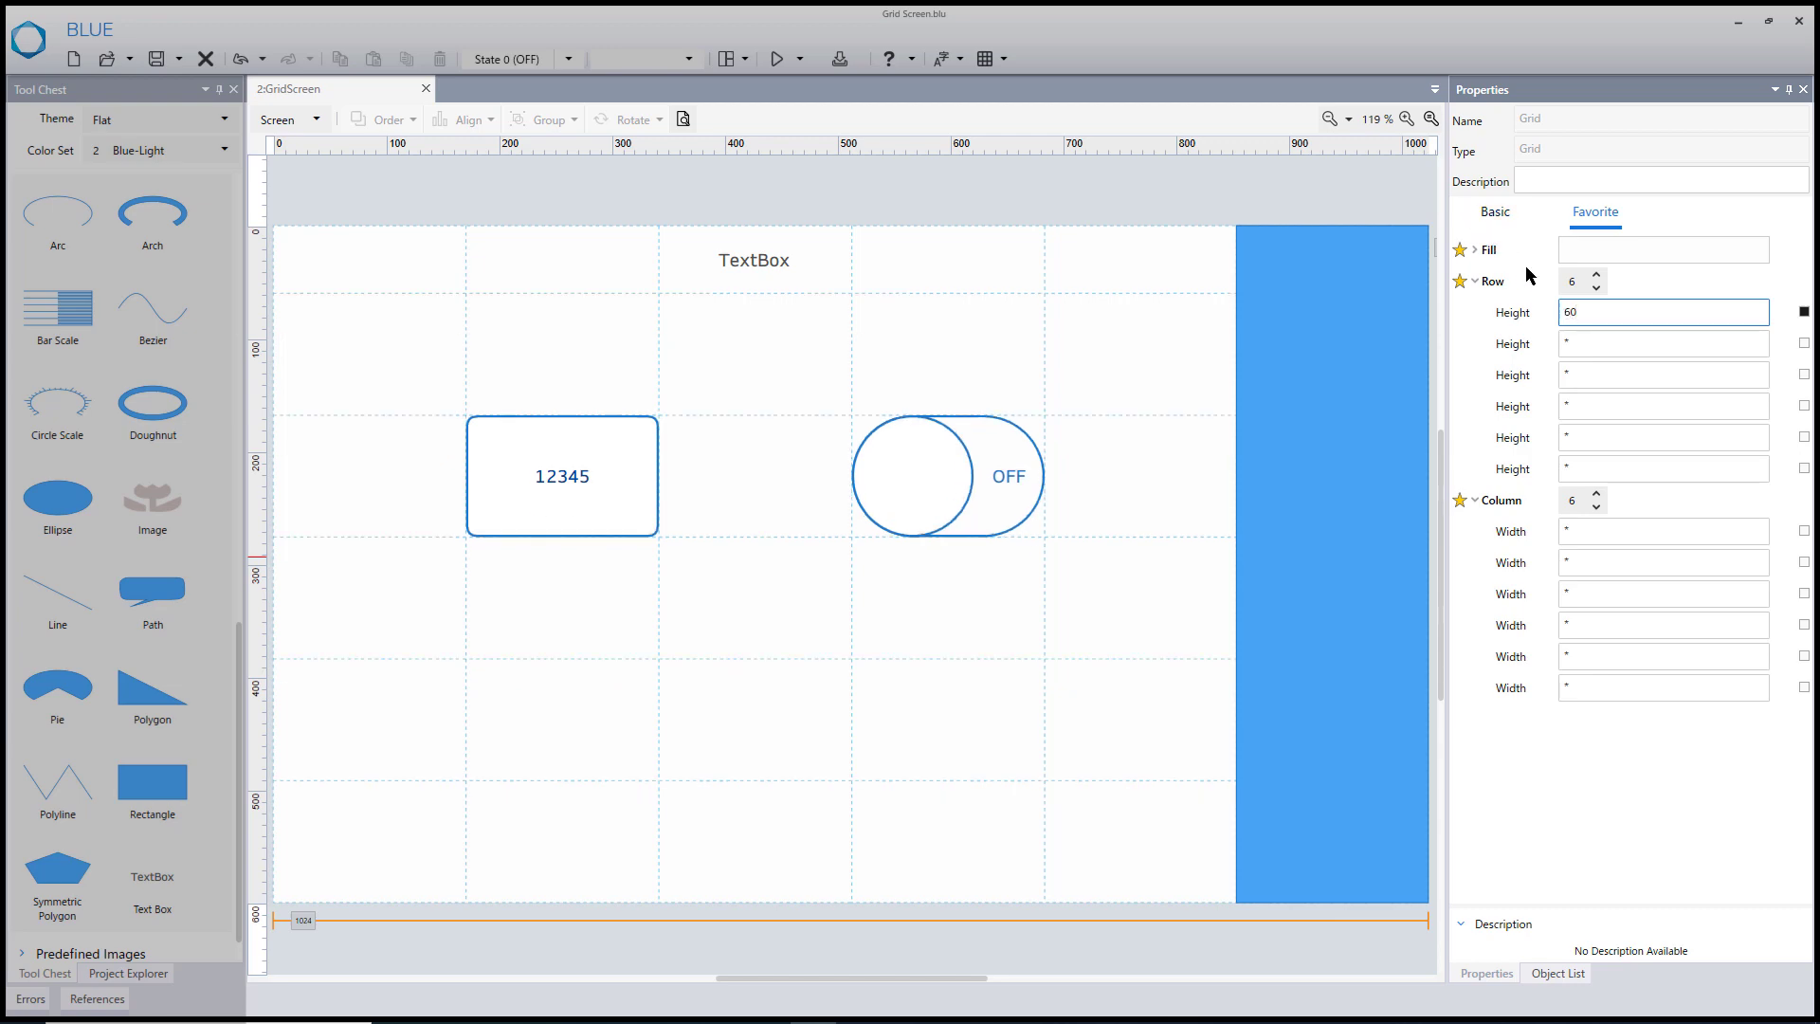
left_click(1583, 688)
key("BackSpace")
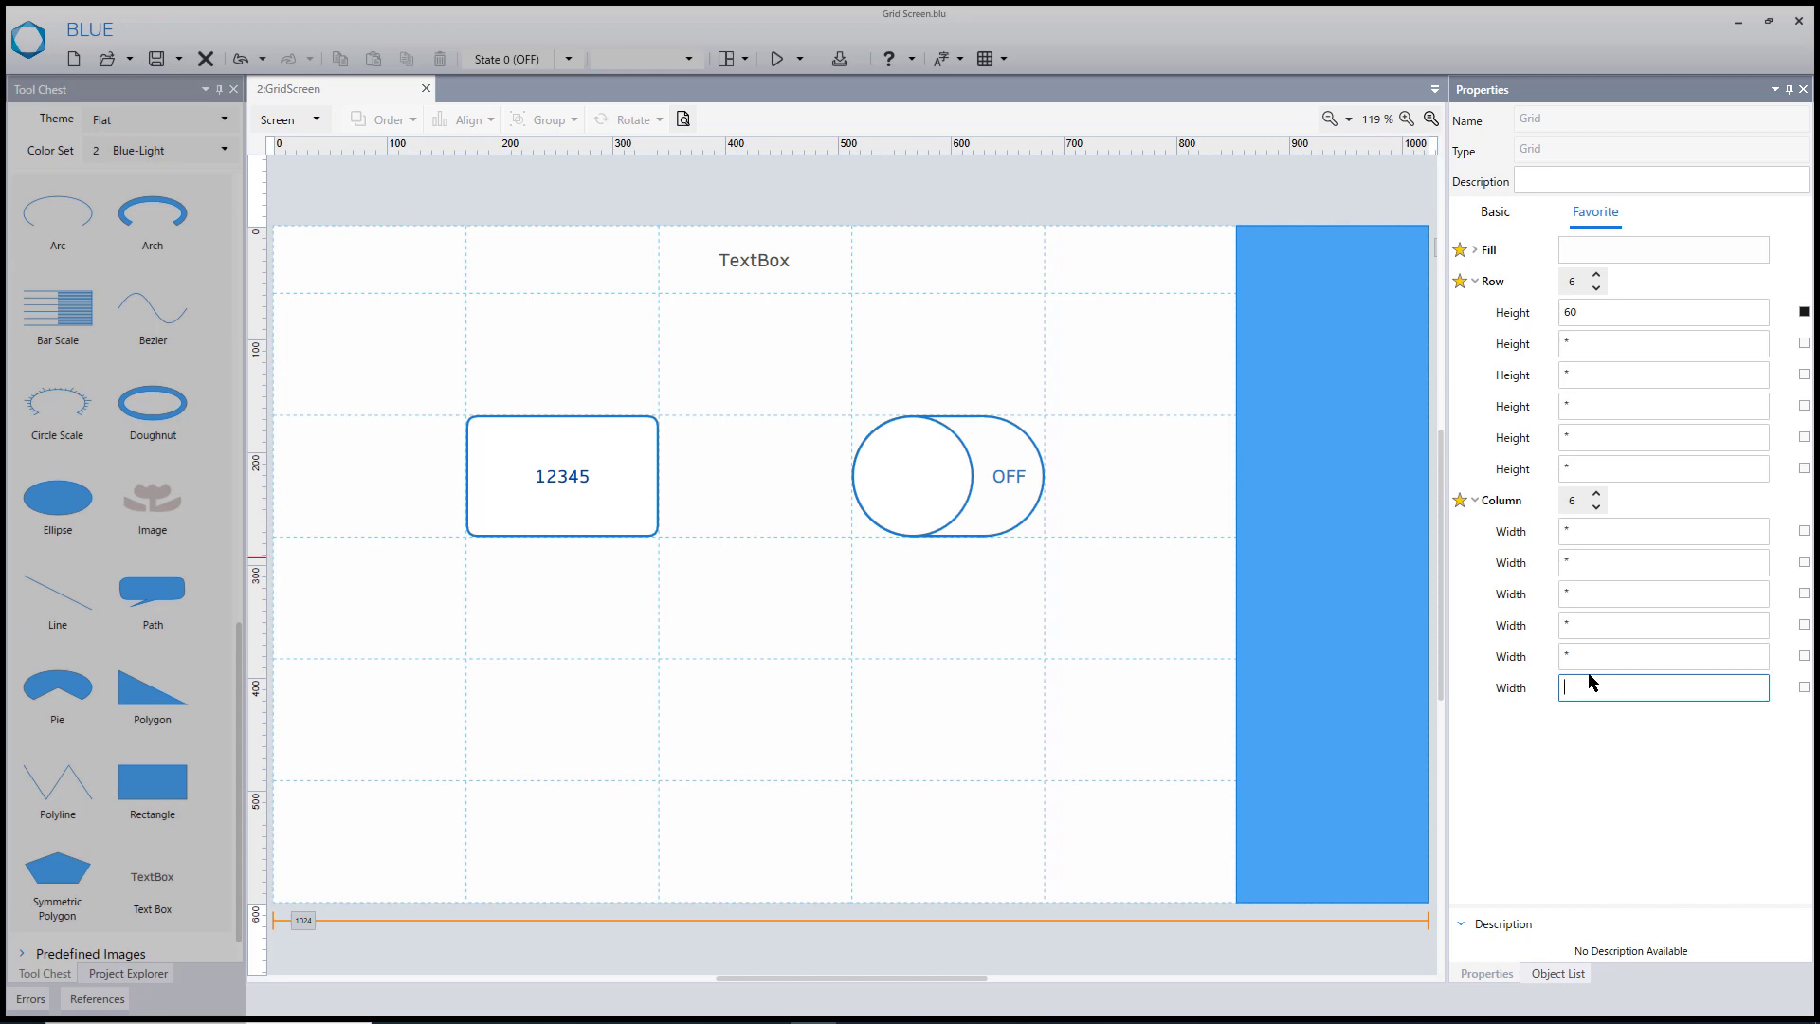
type("80")
key("Return")
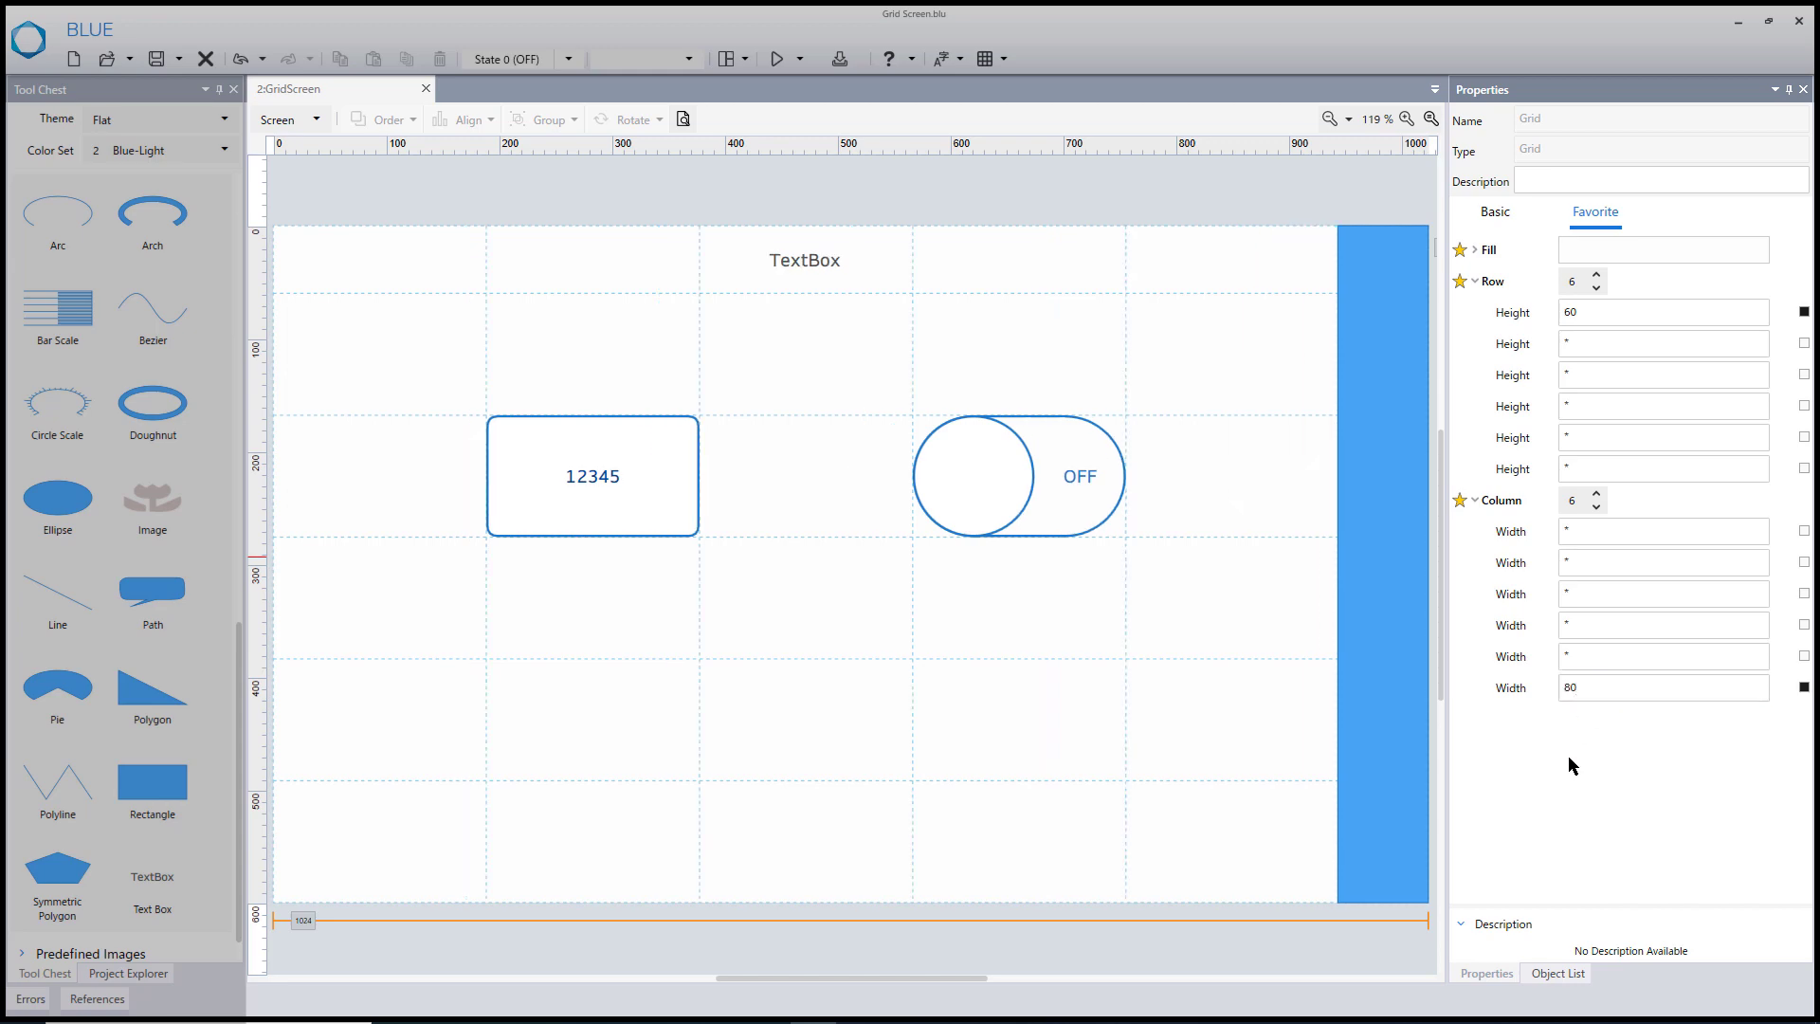